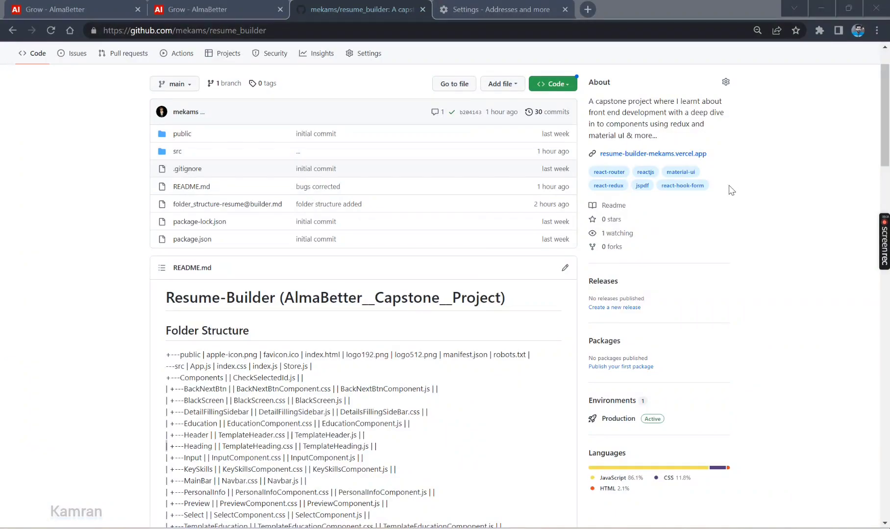
Open the Resume@Builder site in a new tab and scroll through its six templates
click(648, 155)
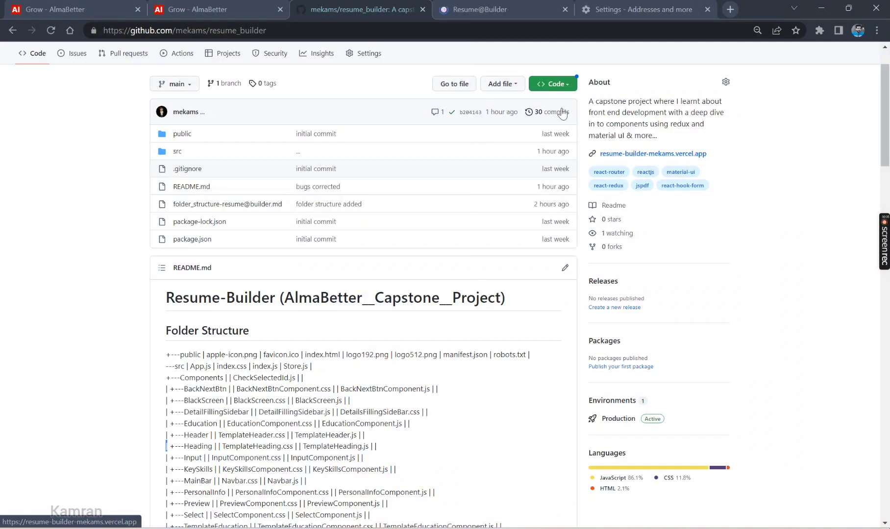
click(489, 16)
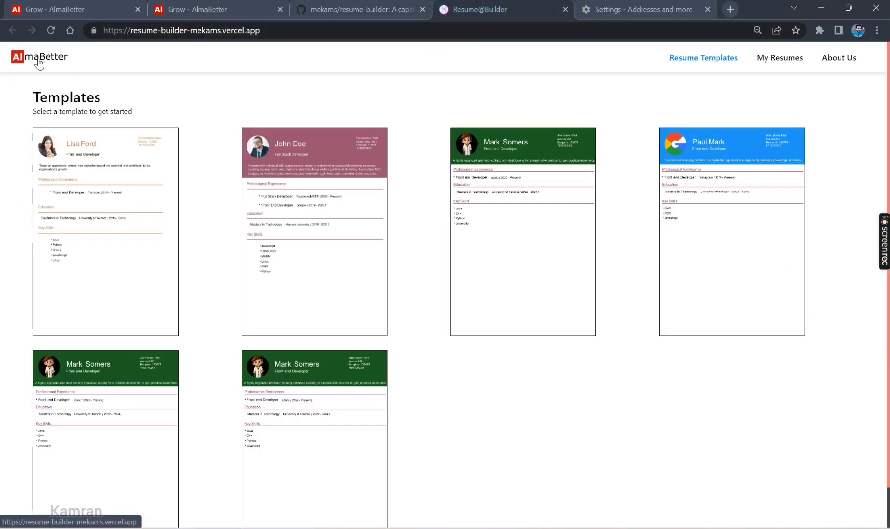
scroll(492, 374, down, 1)
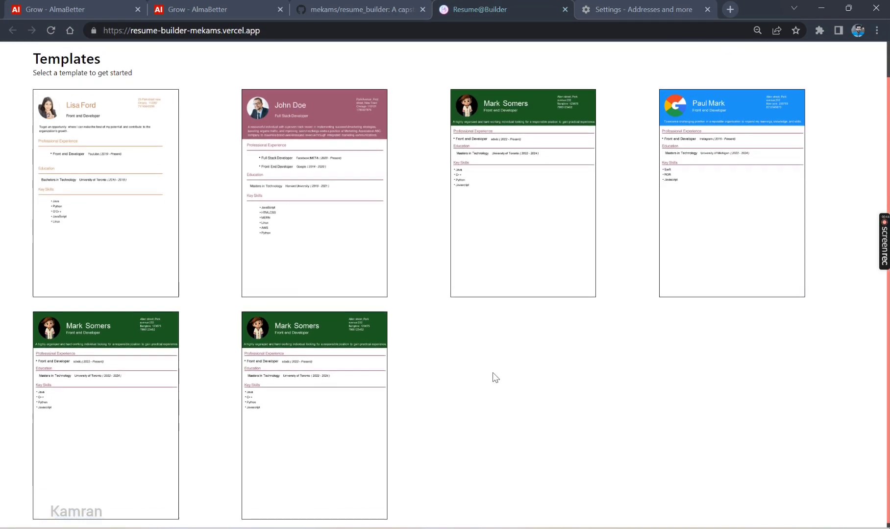
scroll(484, 381, up, 1)
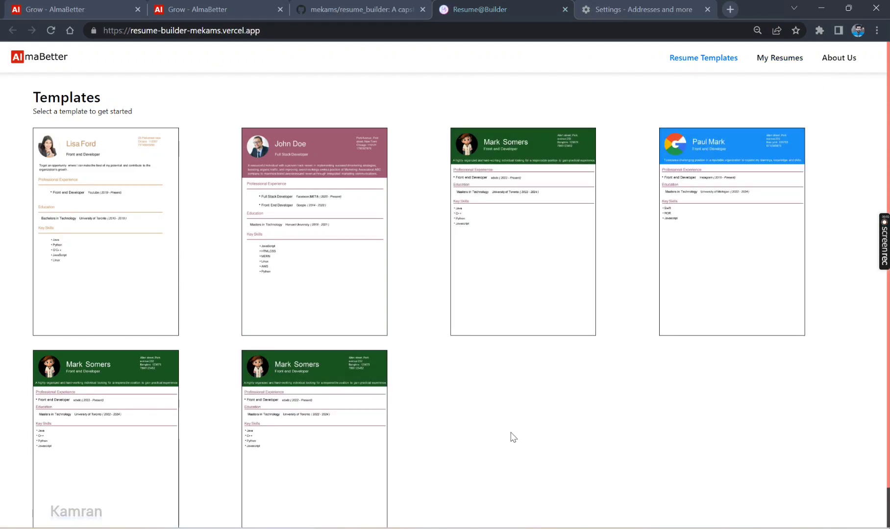
Inspect the templates page in DevTools, resize the responsive viewport and toggle the navigation drawer
right_click(511, 433)
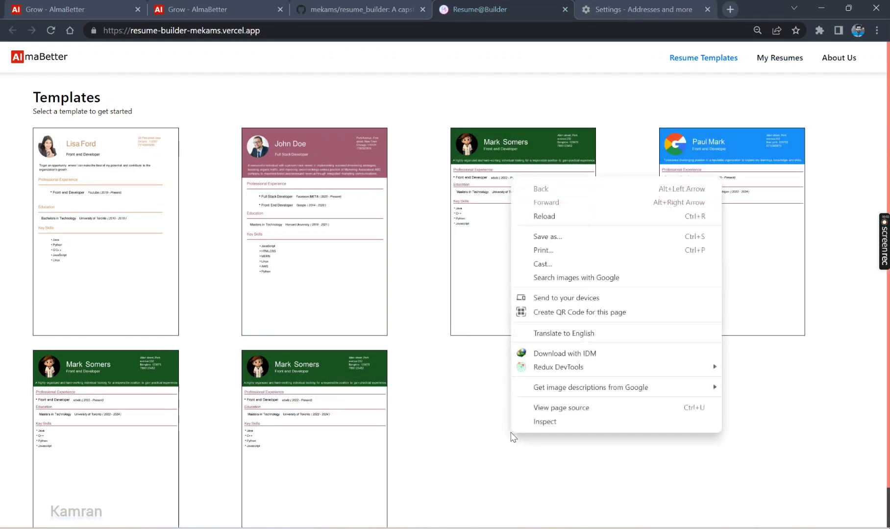
click(539, 422)
drag(612, 211, 479, 197)
click(417, 86)
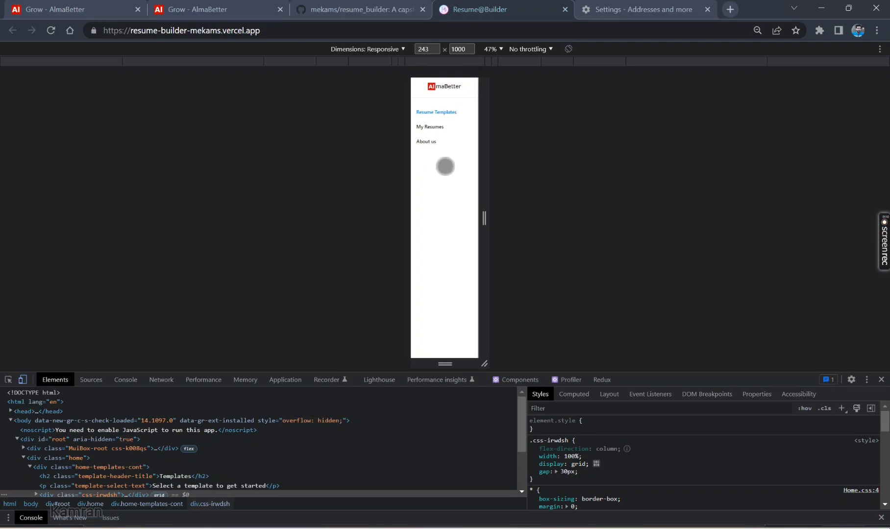
click(428, 101)
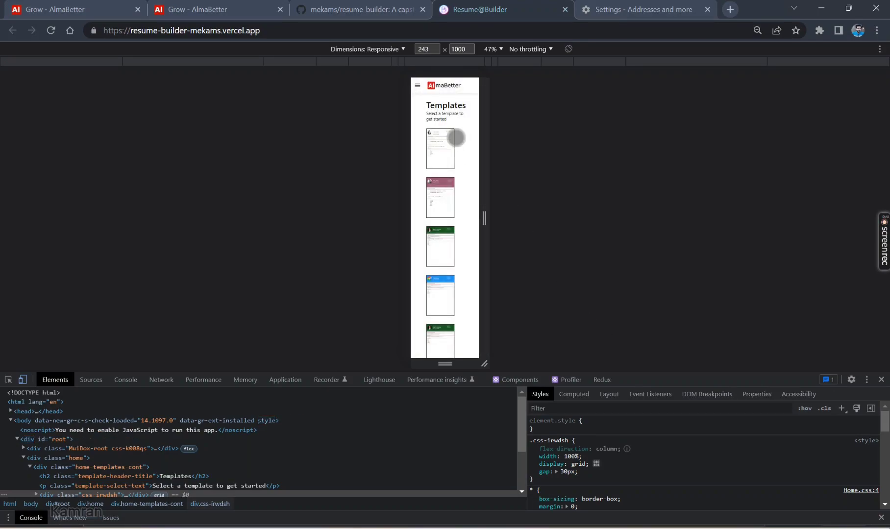
click(418, 87)
click(420, 88)
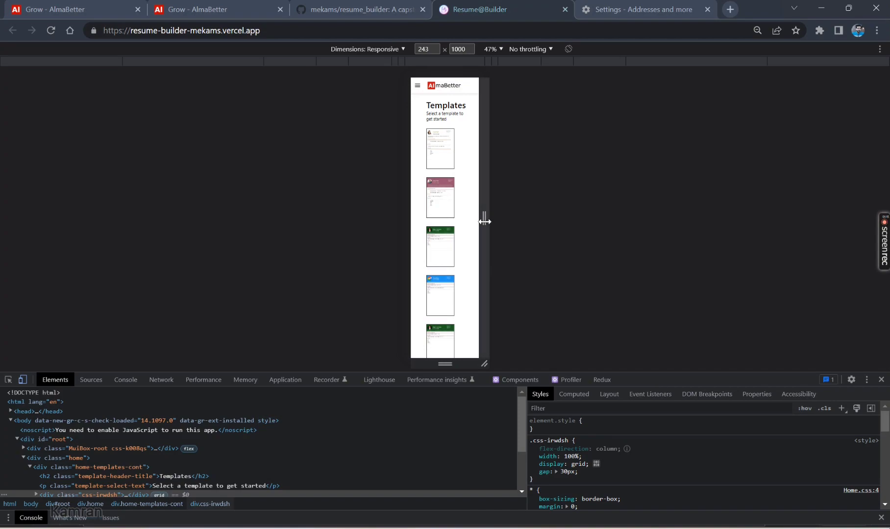
drag(484, 218, 731, 239)
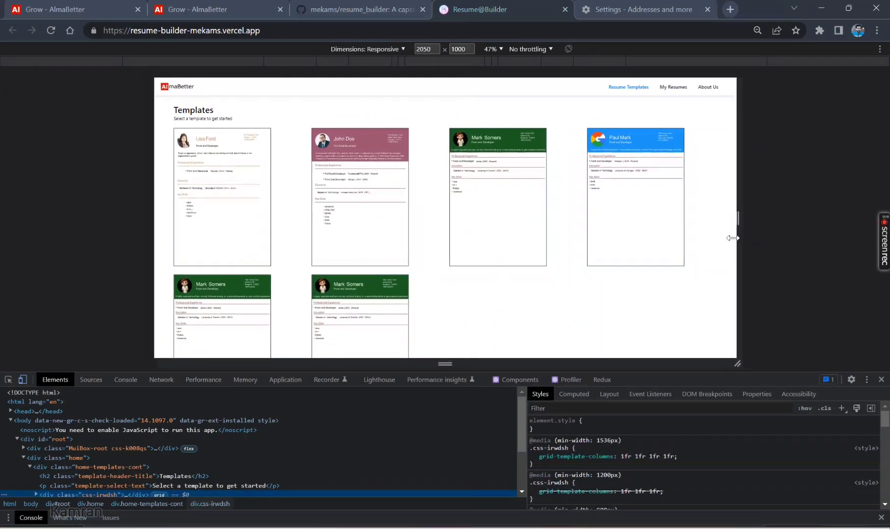
Emulate iPhone SE, iPhone 12 Pro, iPad Mini, Galaxy Fold, Nest Hub Max, then Samsung Galaxy A51/71
click(388, 49)
click(390, 90)
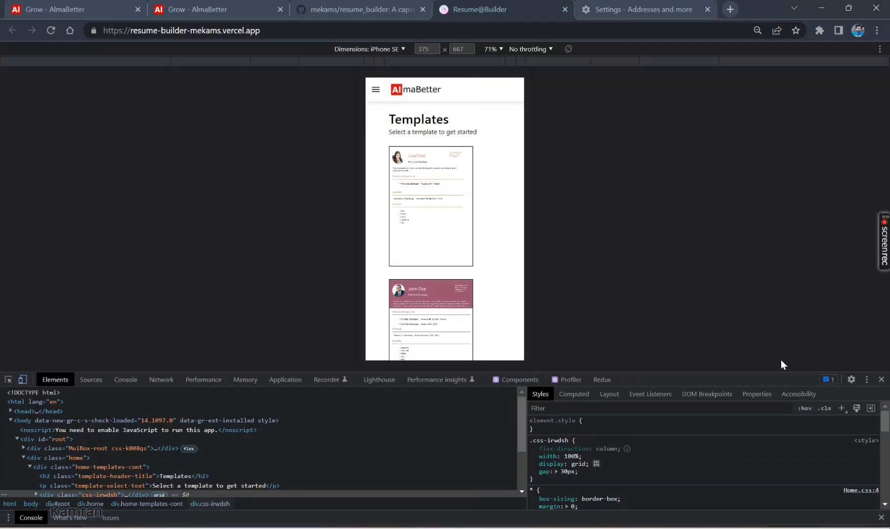
click(369, 49)
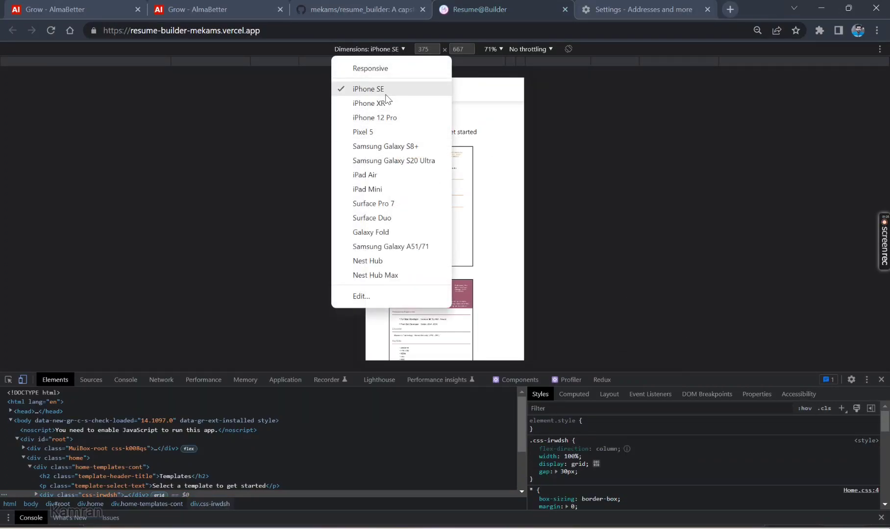
click(365, 119)
click(389, 50)
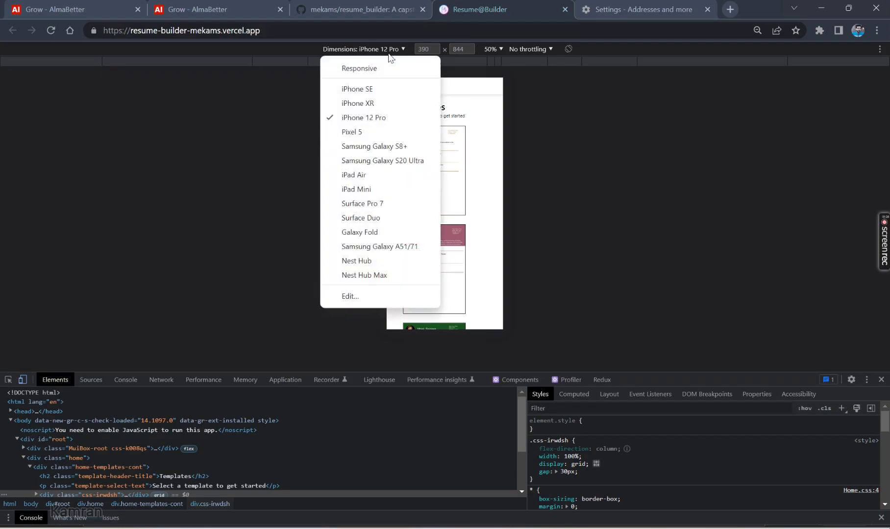
click(399, 190)
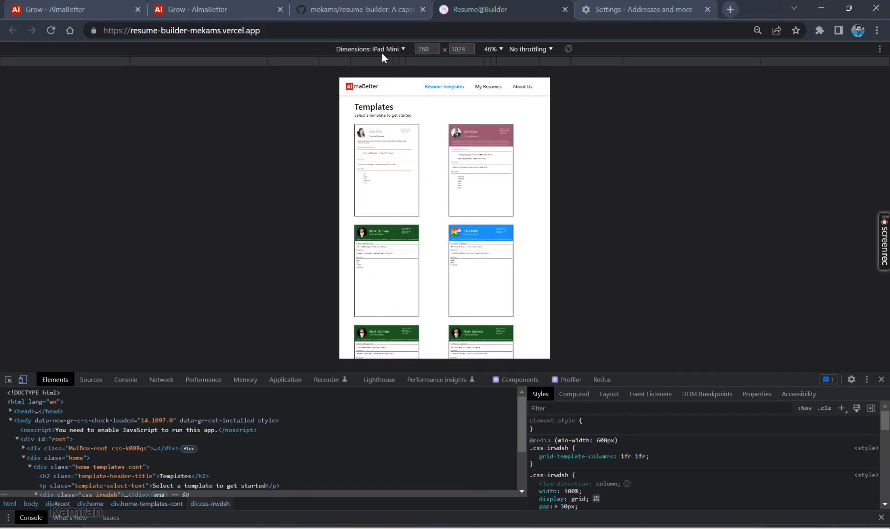
click(385, 49)
click(395, 232)
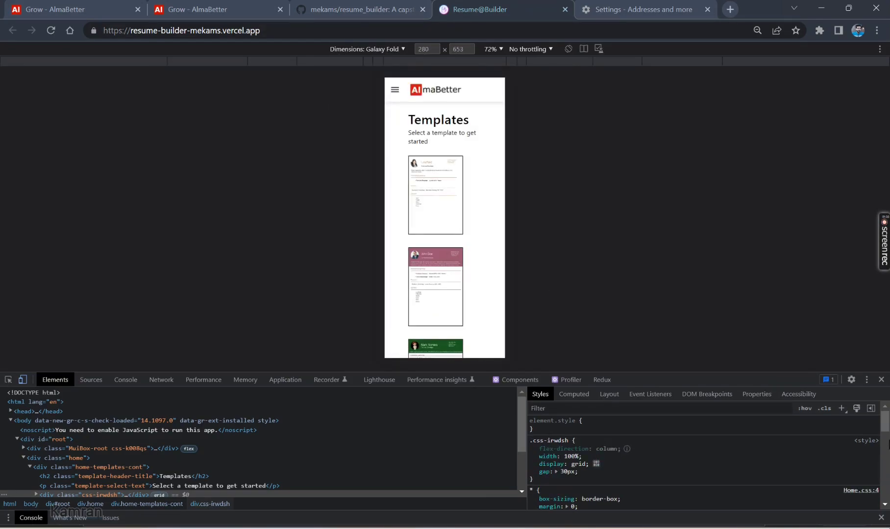
click(385, 50)
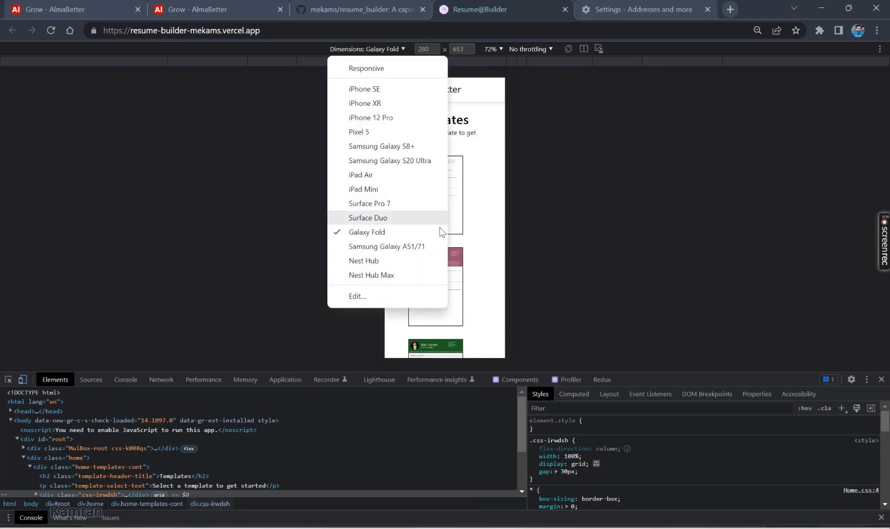
click(407, 278)
click(361, 50)
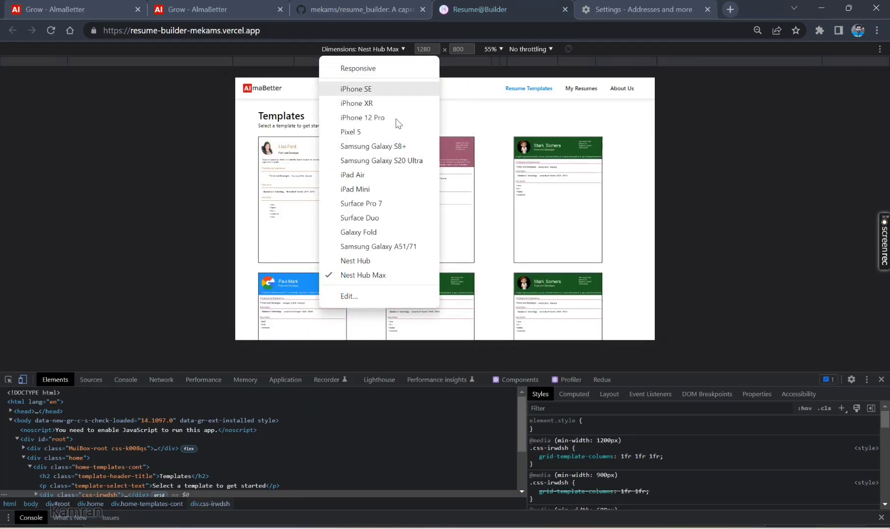
click(389, 249)
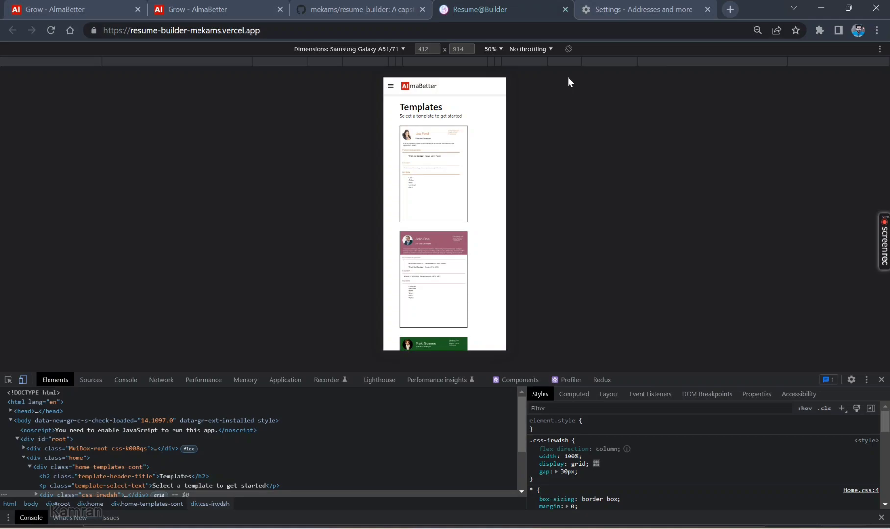
Use the mobile navigation drawer to visit My Resumes, then About Us
click(391, 88)
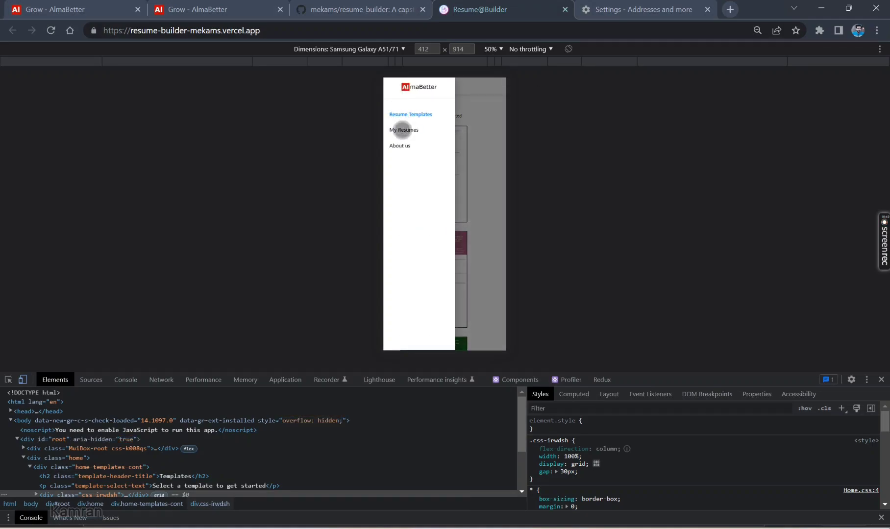
click(402, 128)
click(391, 89)
click(403, 140)
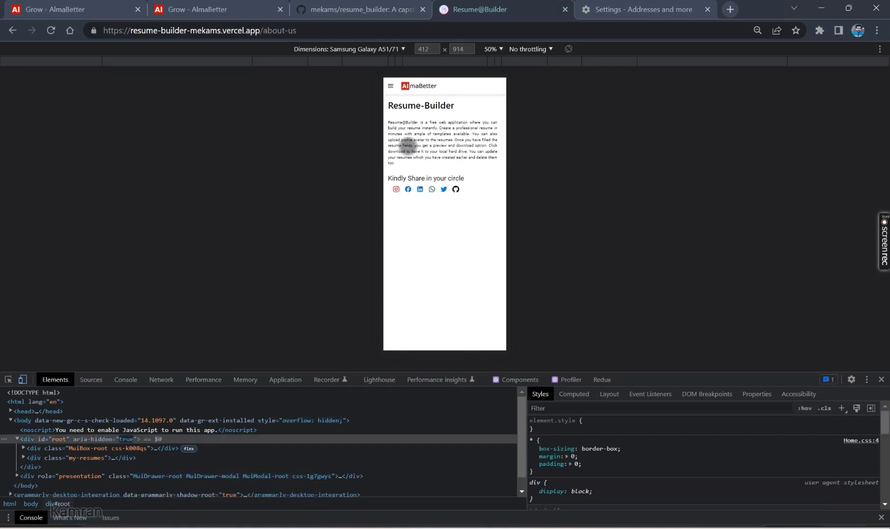
click(395, 88)
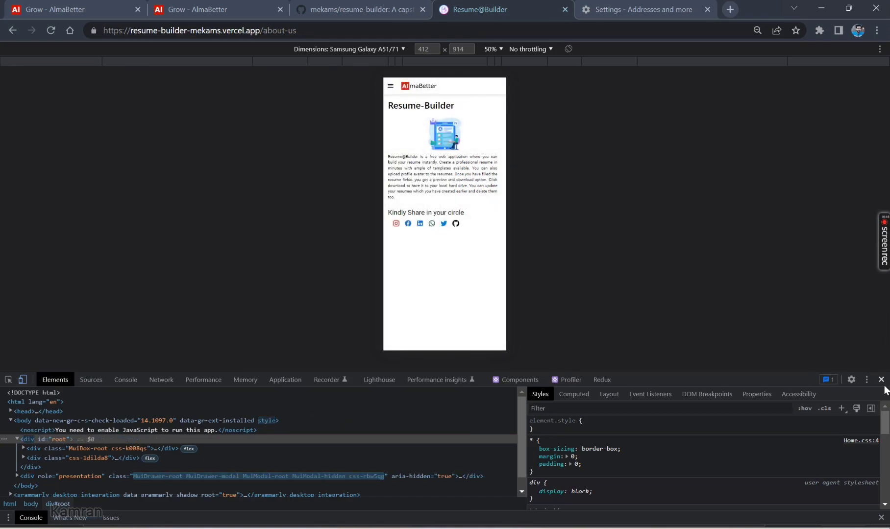
Close DevTools with F12 and return to the Templates page via the logo
key(F12)
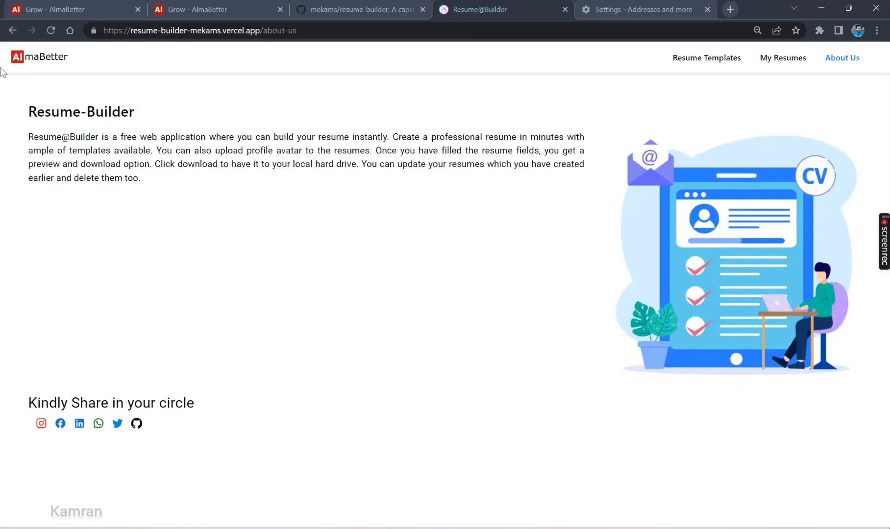
click(29, 66)
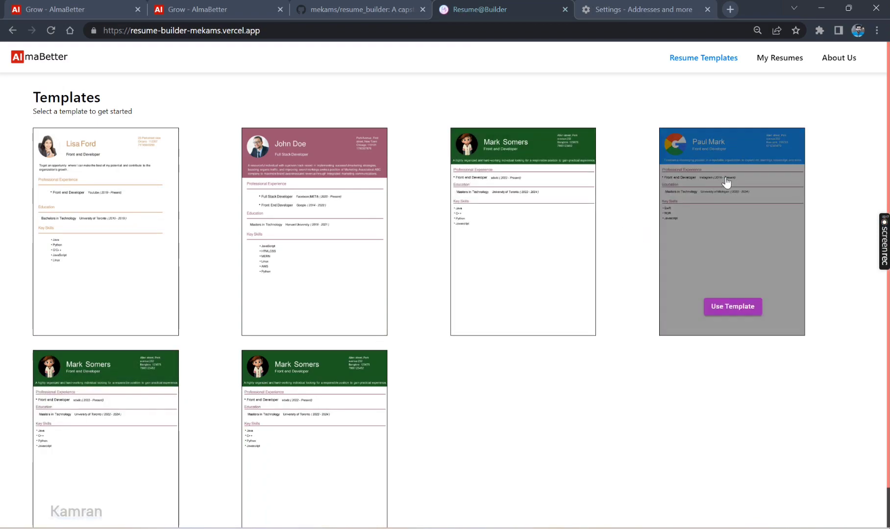
Visit My Resumes and About Us, open the author's GitHub profile, then close it
click(790, 64)
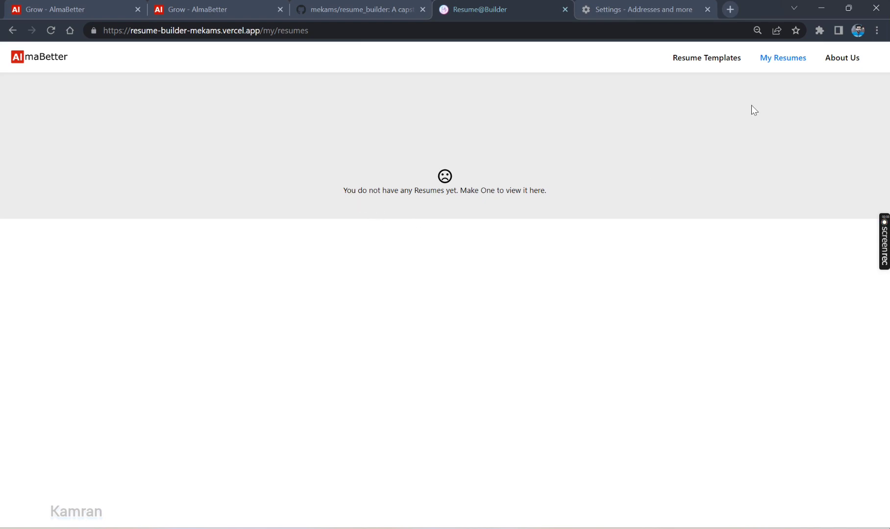
click(839, 66)
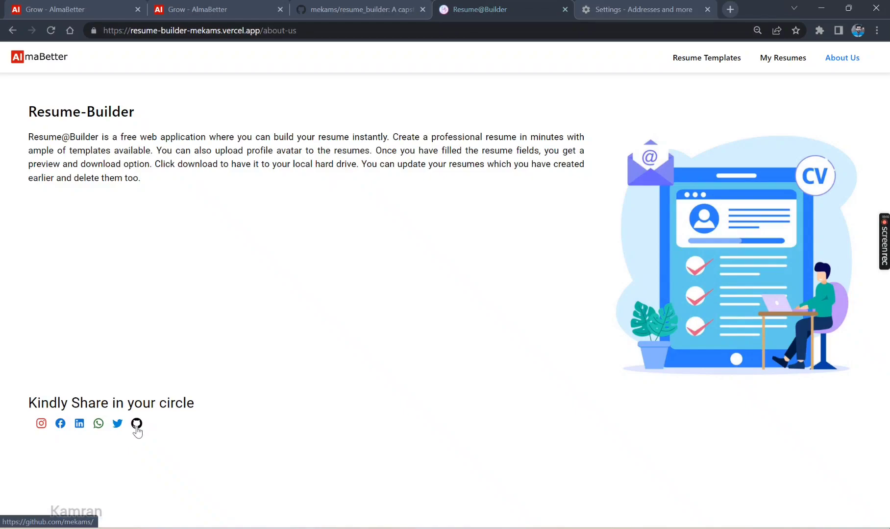
click(136, 426)
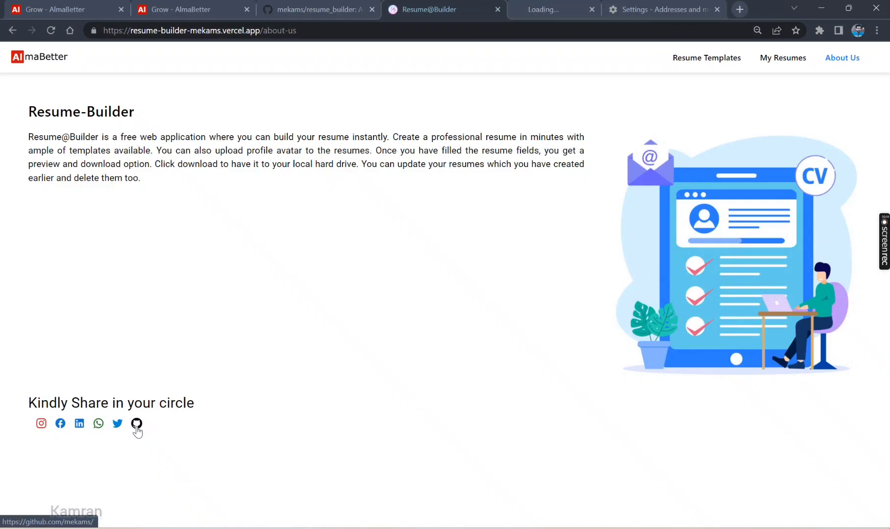
click(555, 6)
click(599, 9)
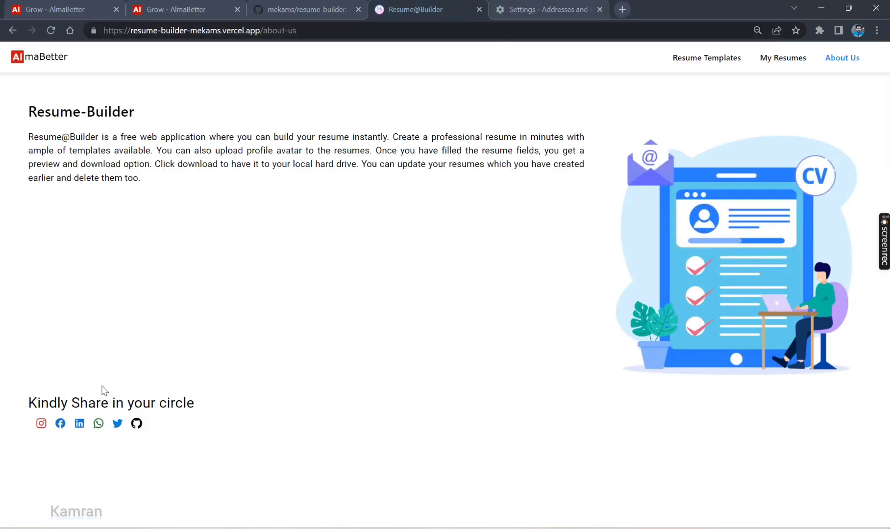
click(117, 425)
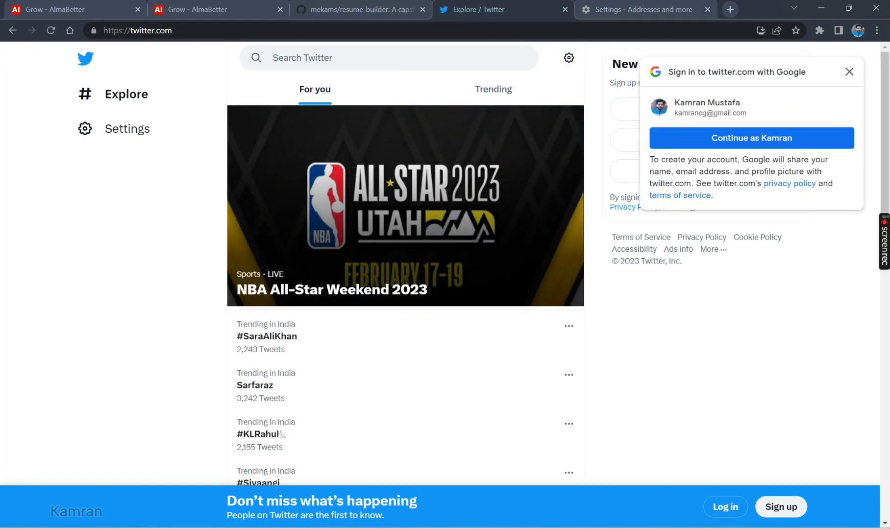
click(11, 30)
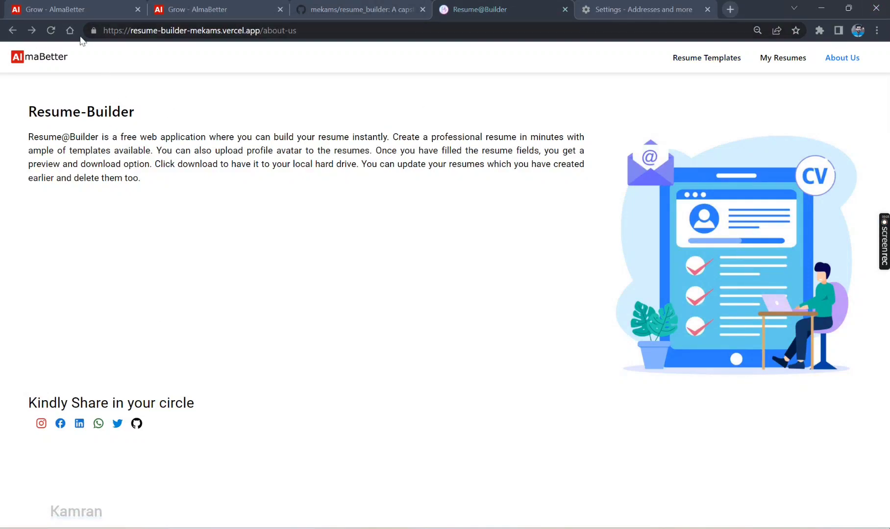
Check My Resumes, return to Resume Templates, and use the top Mark Somers template
click(44, 61)
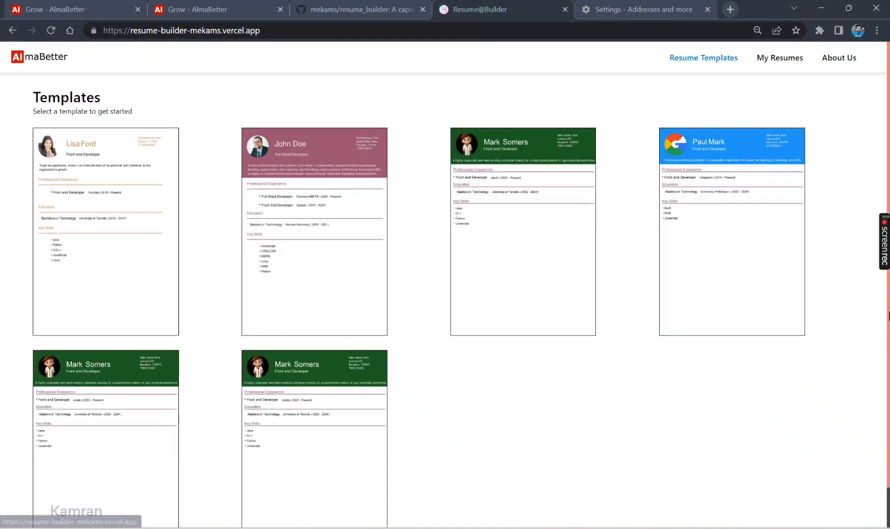
click(767, 60)
click(732, 60)
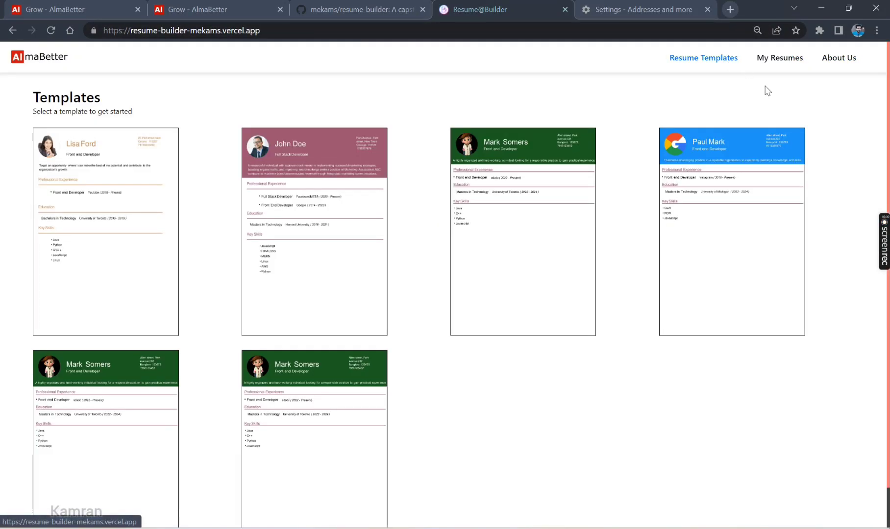
mouse_move(150, 218)
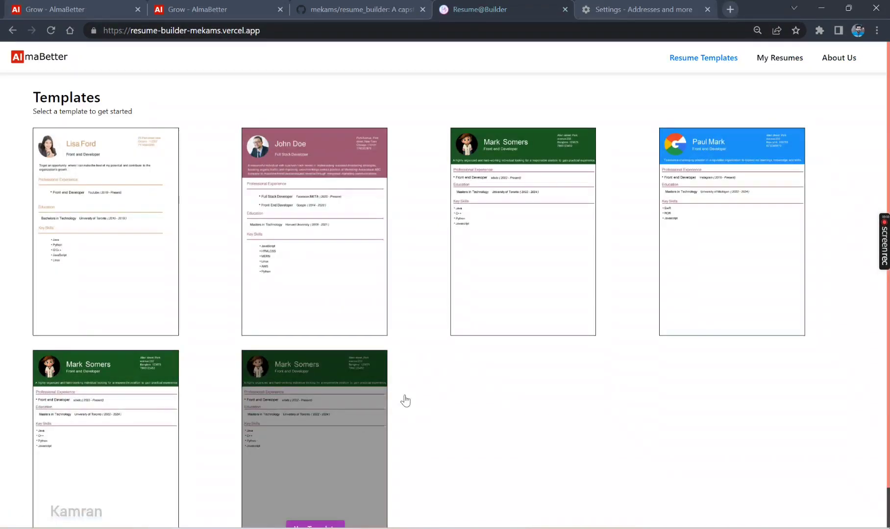
scroll(348, 422, down, 1)
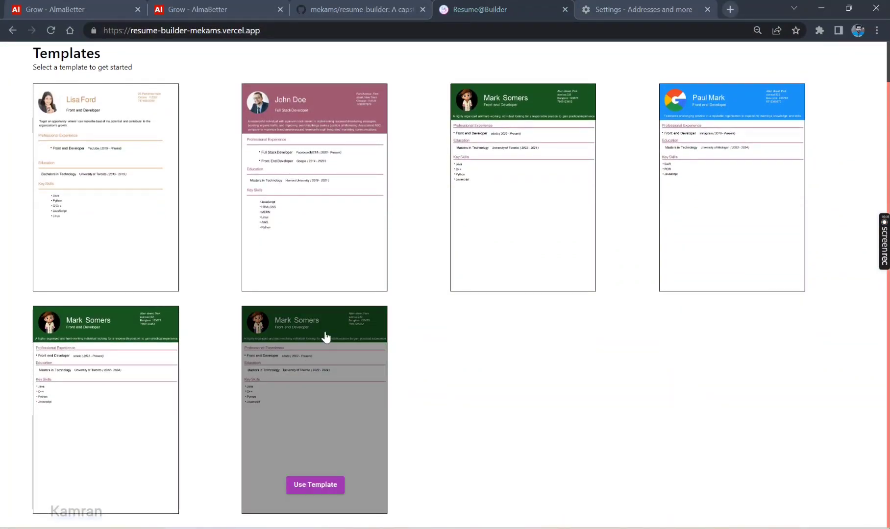
mouse_move(517, 267)
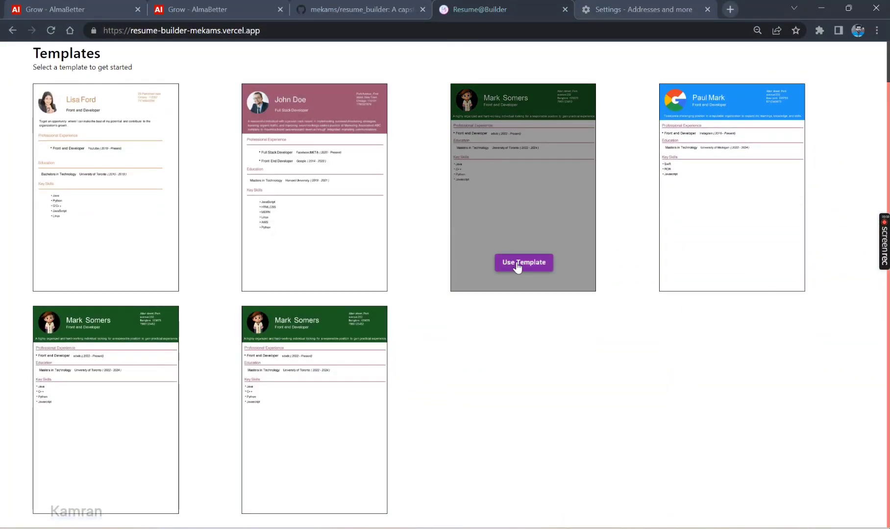
click(516, 264)
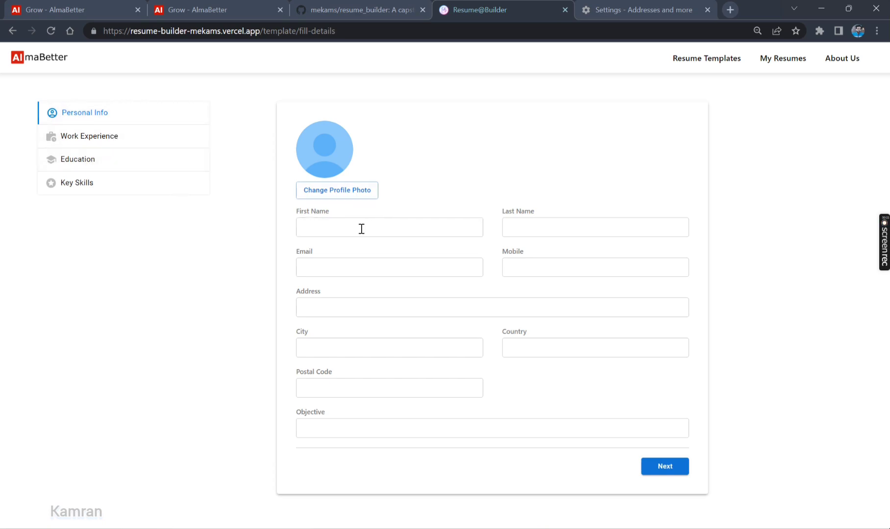
Reveal the required fields, then enter the candidate's first name, last name and e-mail
click(679, 472)
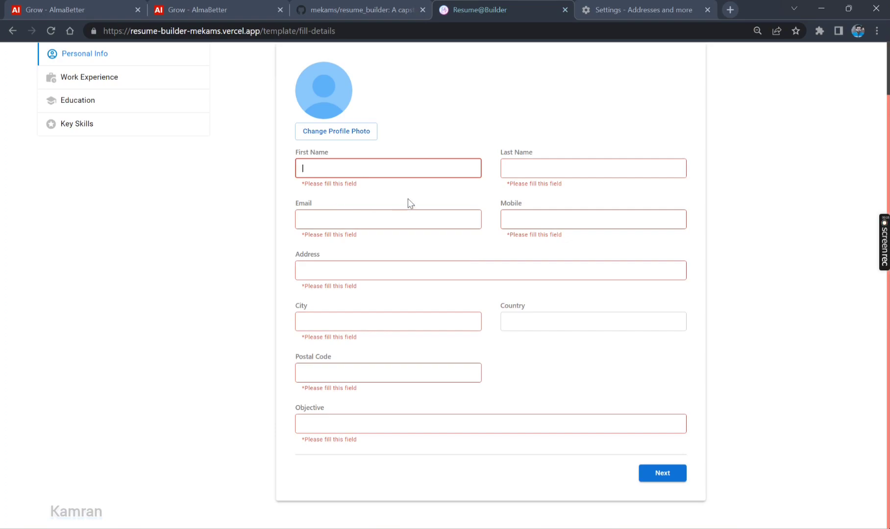
key(Tab)
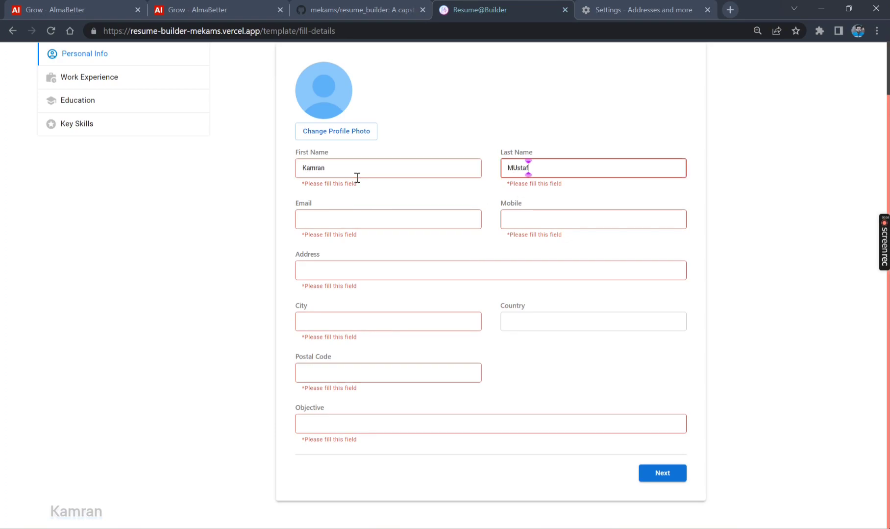
key(Tab)
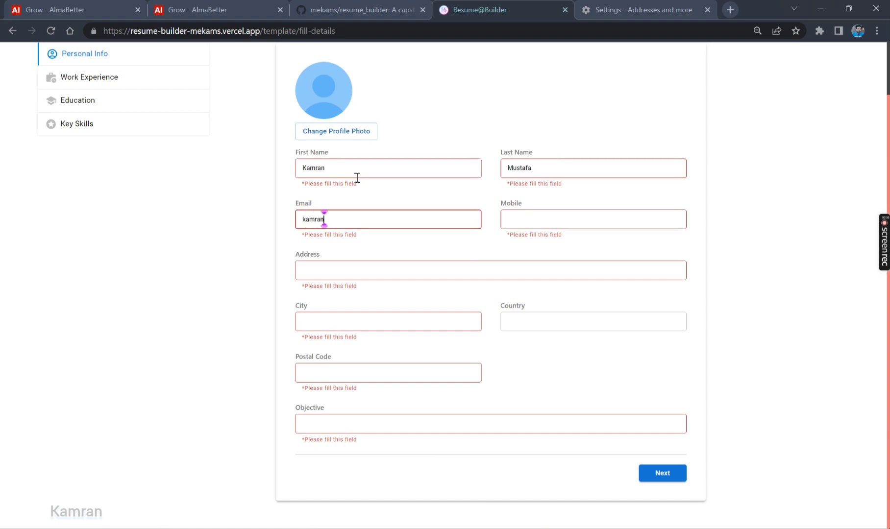
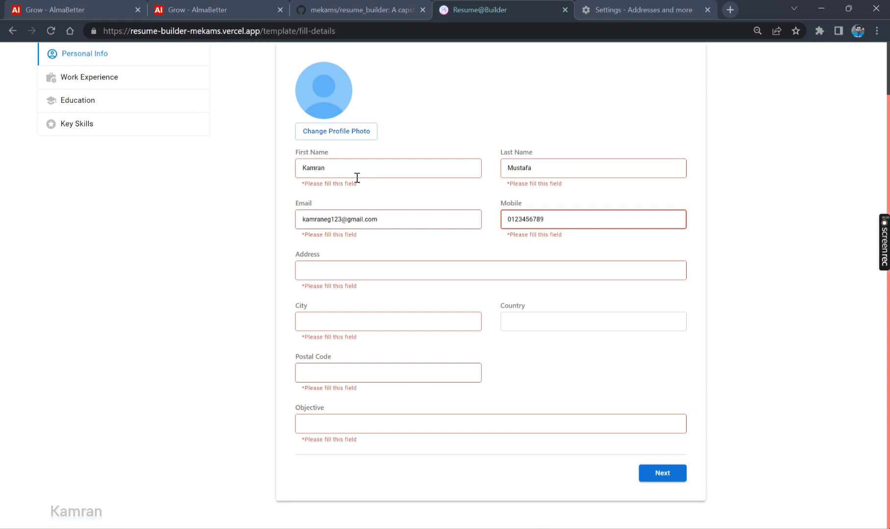
key(Tab)
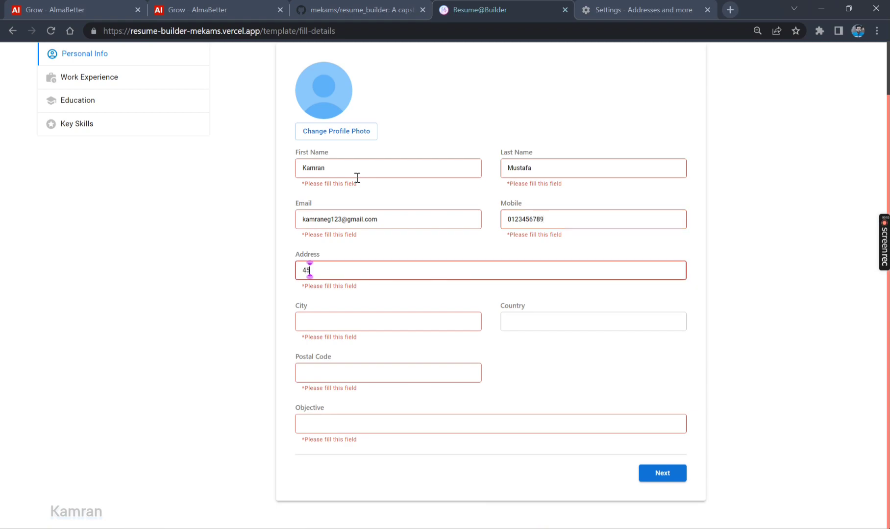
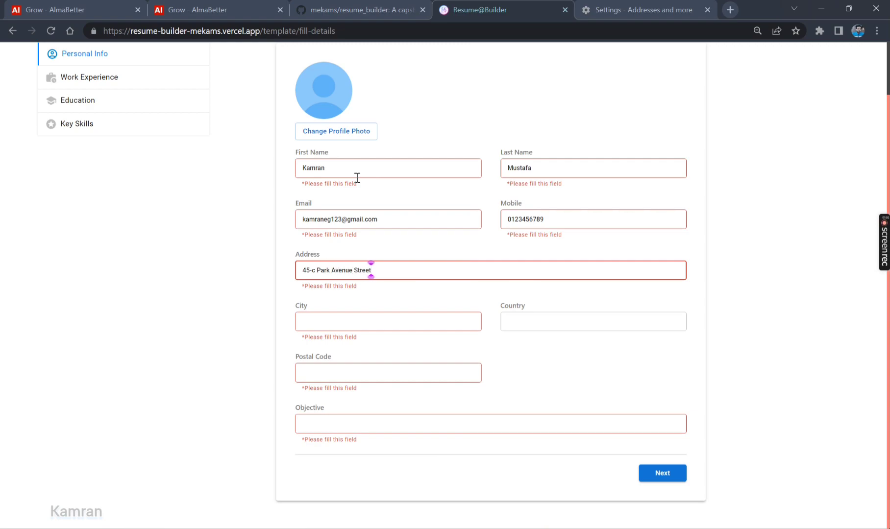
Fill in the street address, city and country, and type the objective 'This project is required to be submitted to Alma Better for Evaluation'
key(Tab)
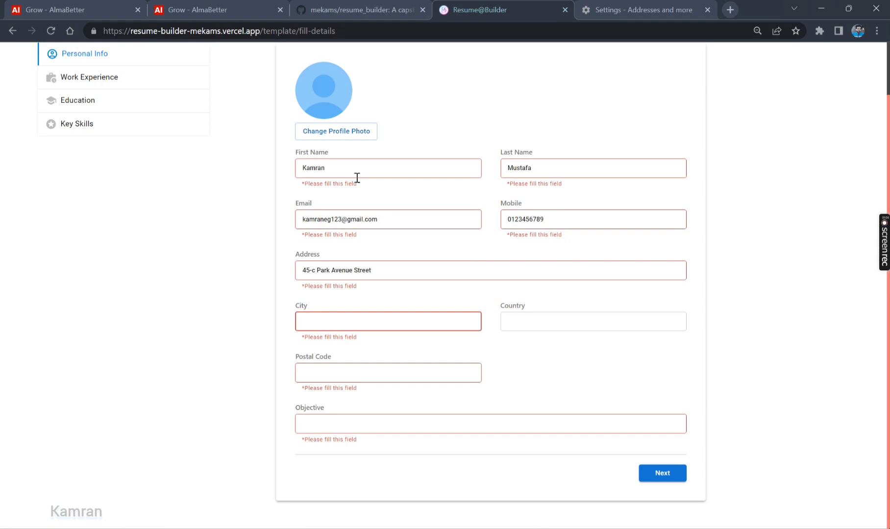
text(California)
key(Tab)
text(USA)
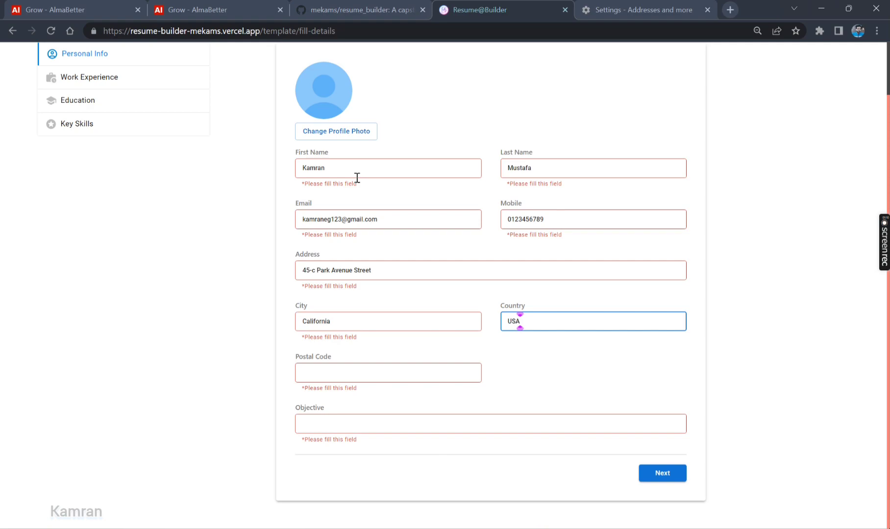
click(362, 376)
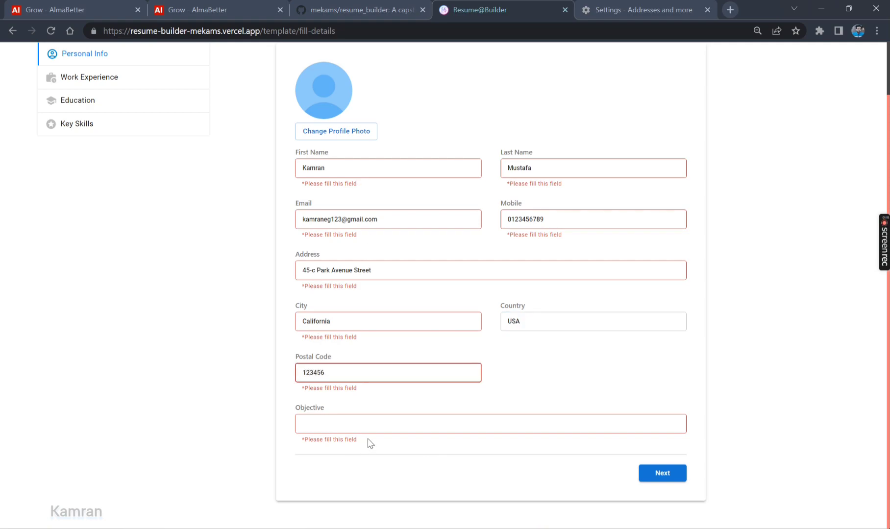
click(375, 427)
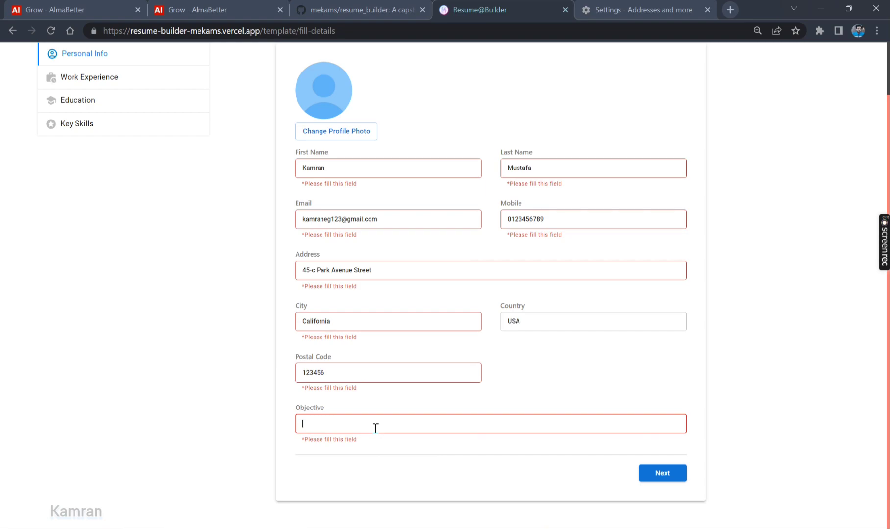
text(This project is required to be submitted to)
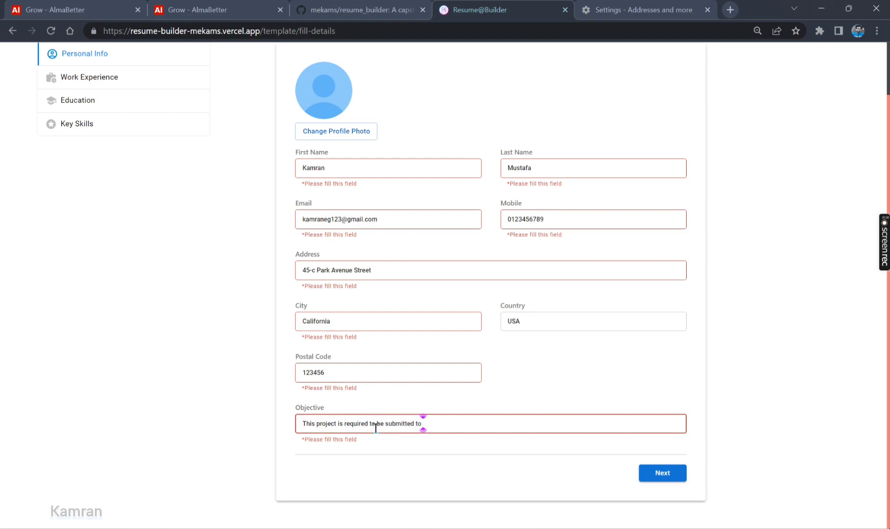
text( Alma Better for Evaluat)
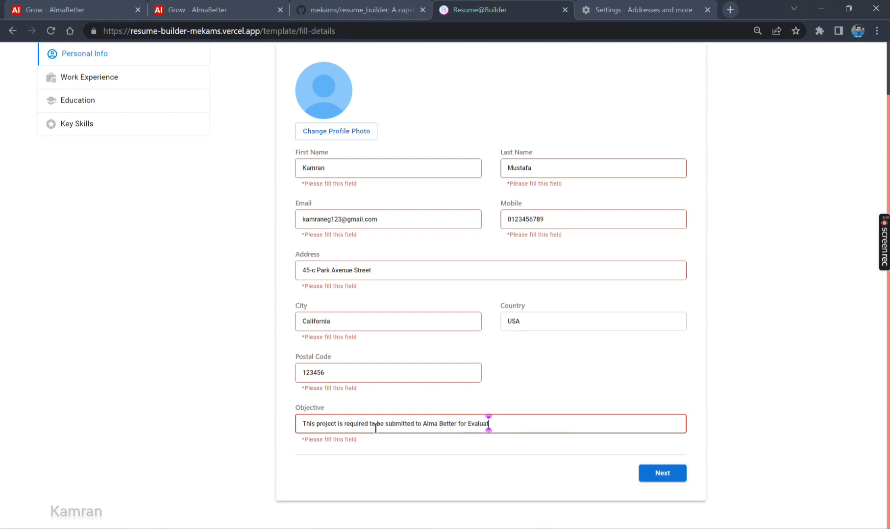
text(ion.)
Upload image 20486754 as the profile photo, crop it over the face, save, and continue
click(662, 473)
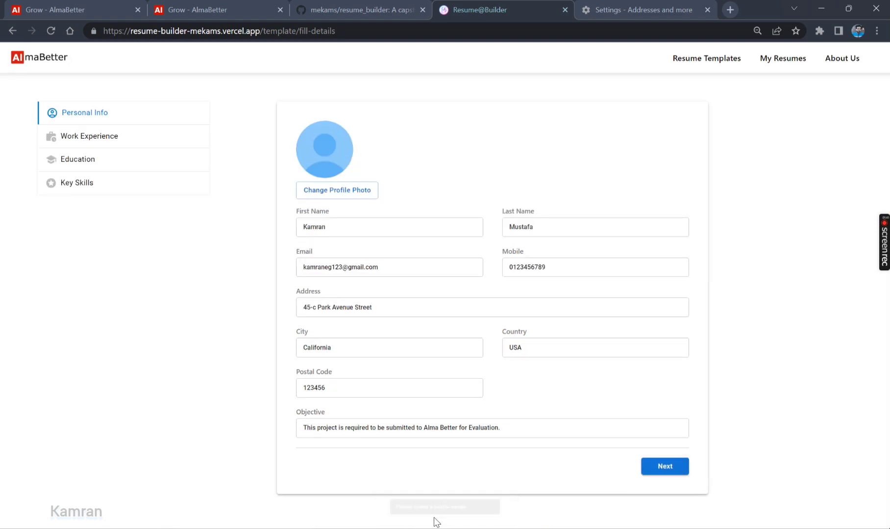
click(345, 192)
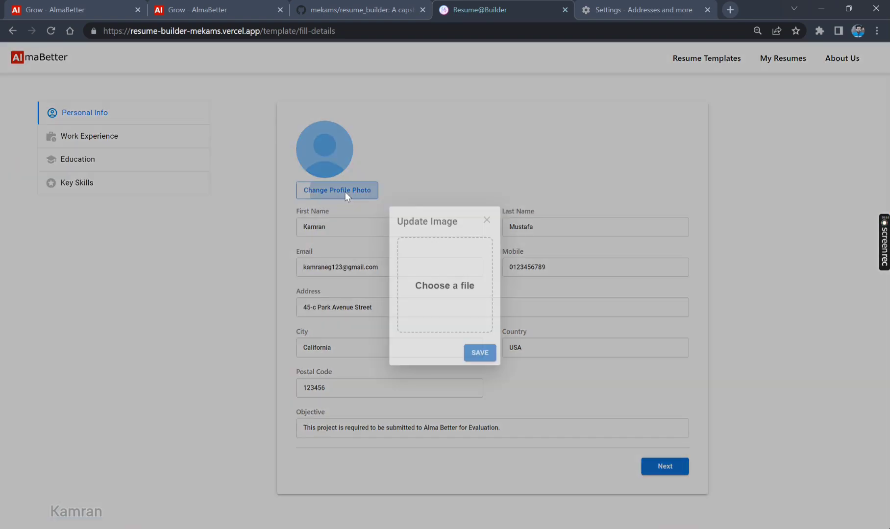
click(441, 289)
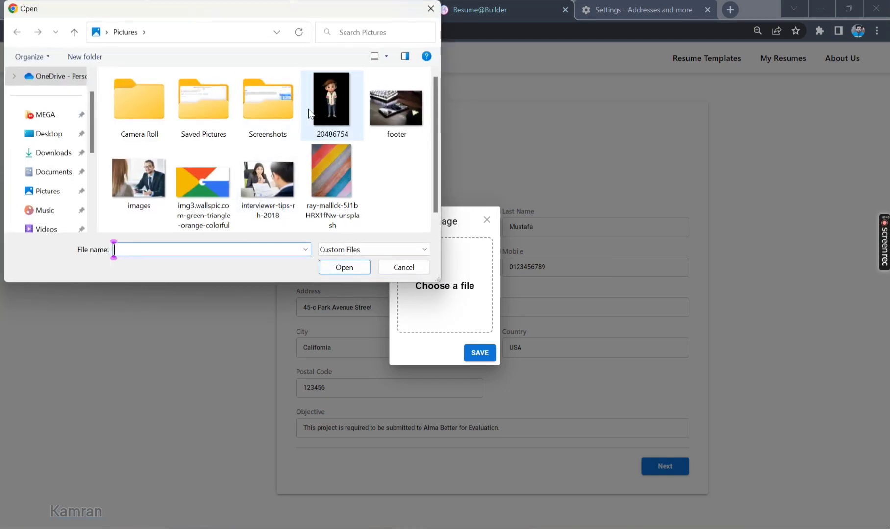
double_click(332, 117)
drag(464, 270, 454, 256)
click(478, 353)
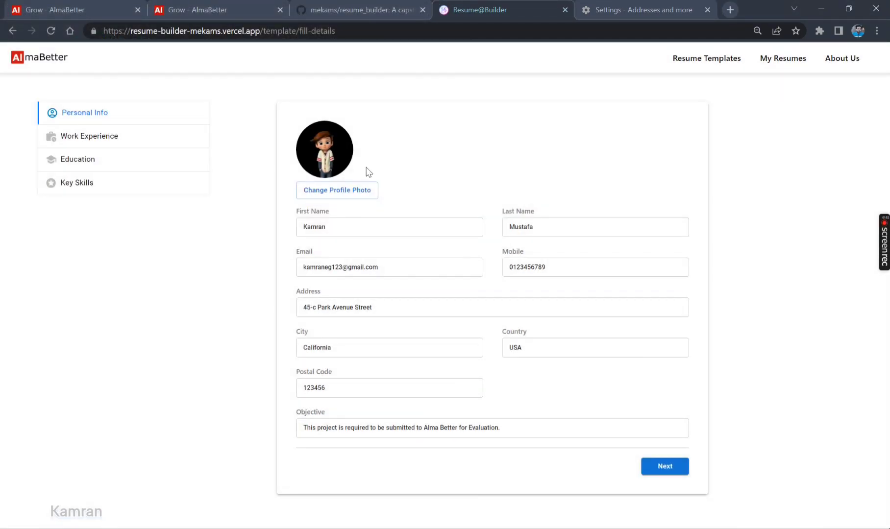
click(671, 470)
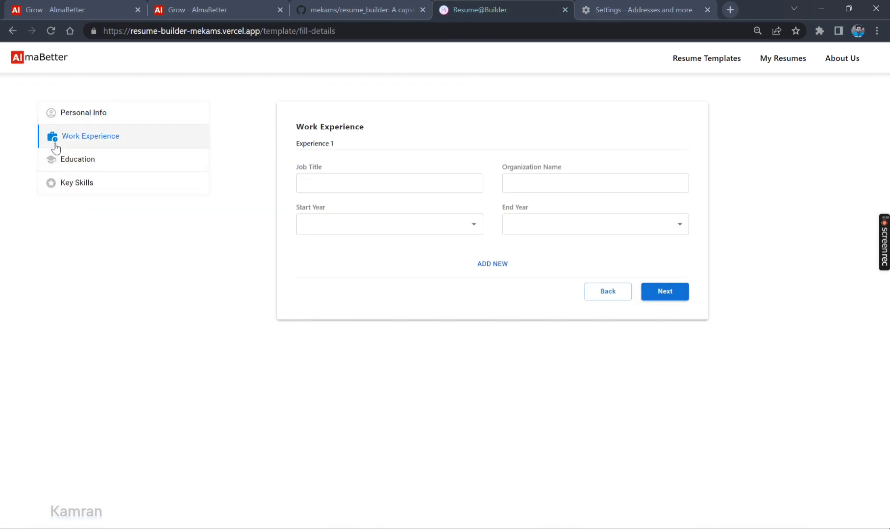
Enter Front End Developer at Google, 2021 to Present, as Experience 1 and continue
click(385, 185)
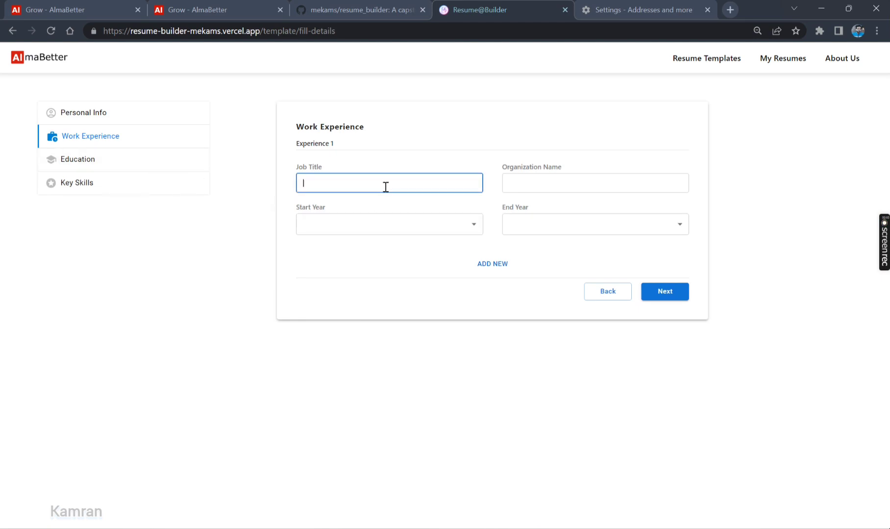
click(672, 293)
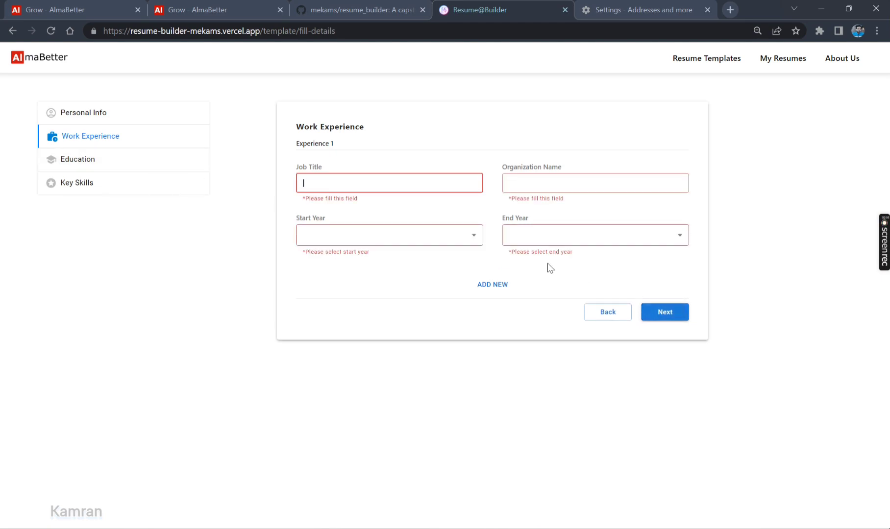
click(387, 178)
text(Front End Developr)
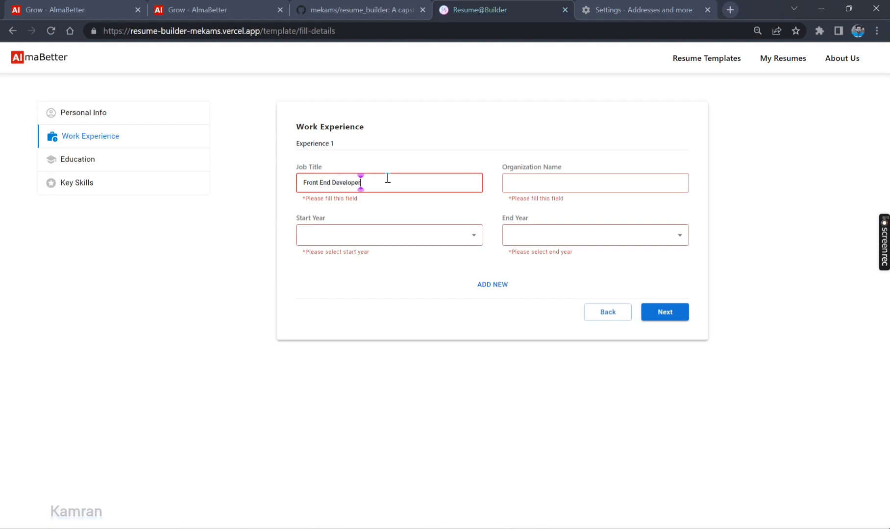
key(Tab)
text(Google)
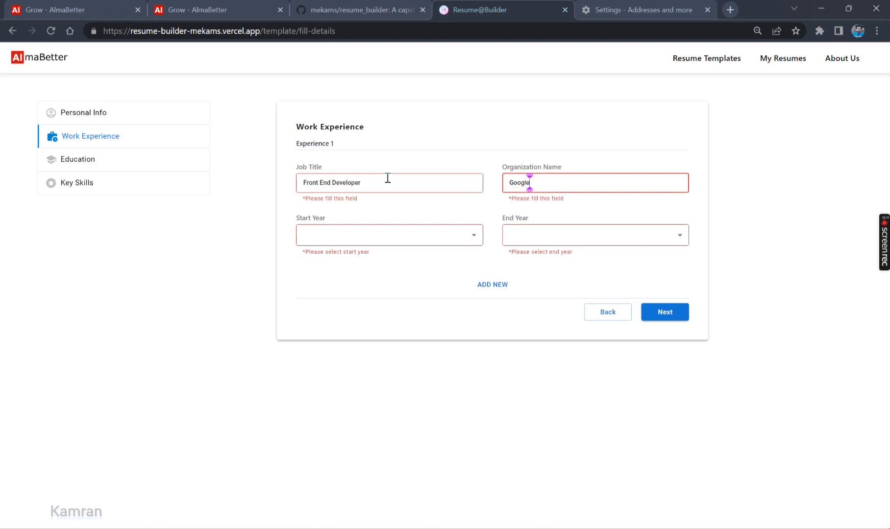
click(364, 237)
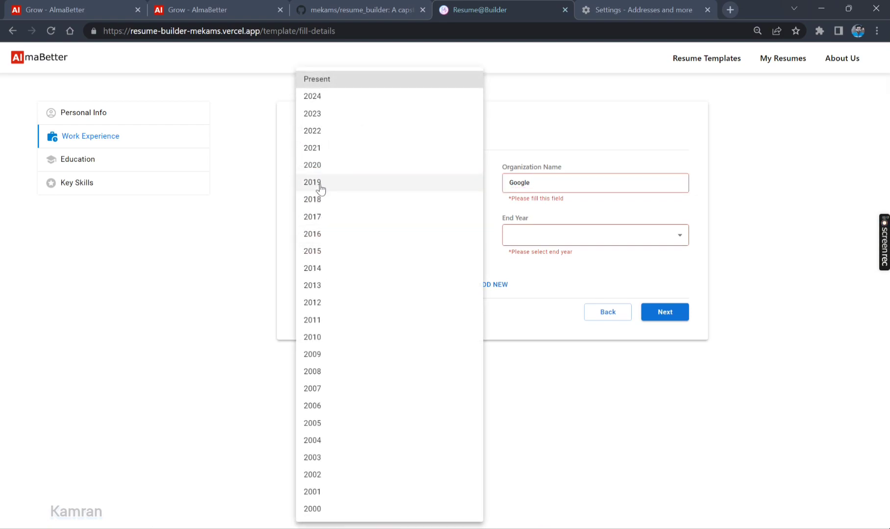
click(329, 148)
click(562, 237)
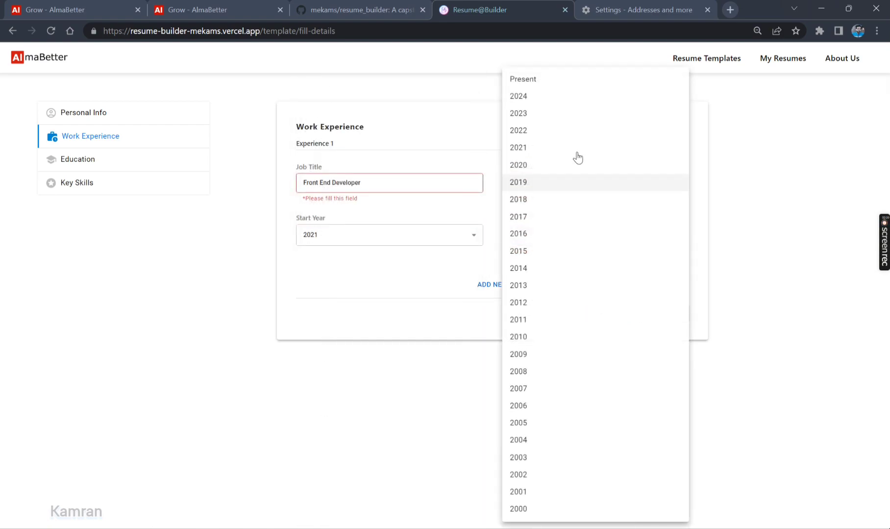
click(568, 87)
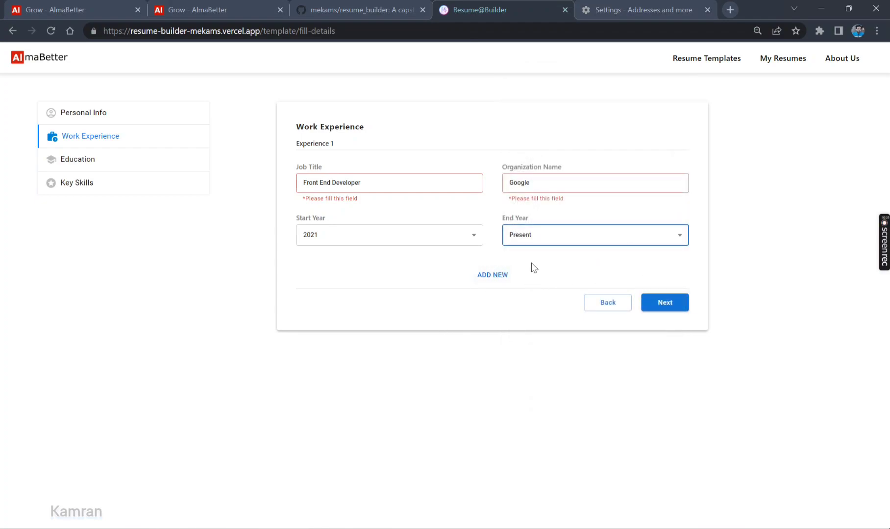
click(661, 306)
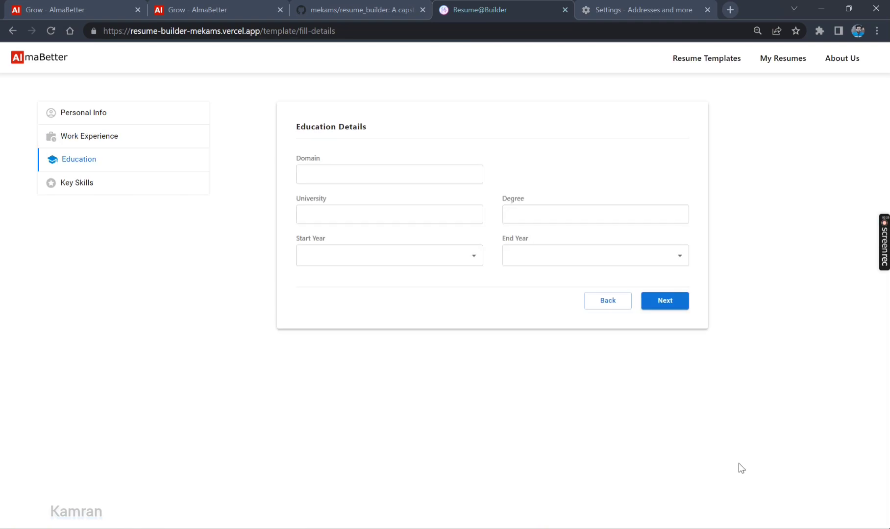
click(609, 301)
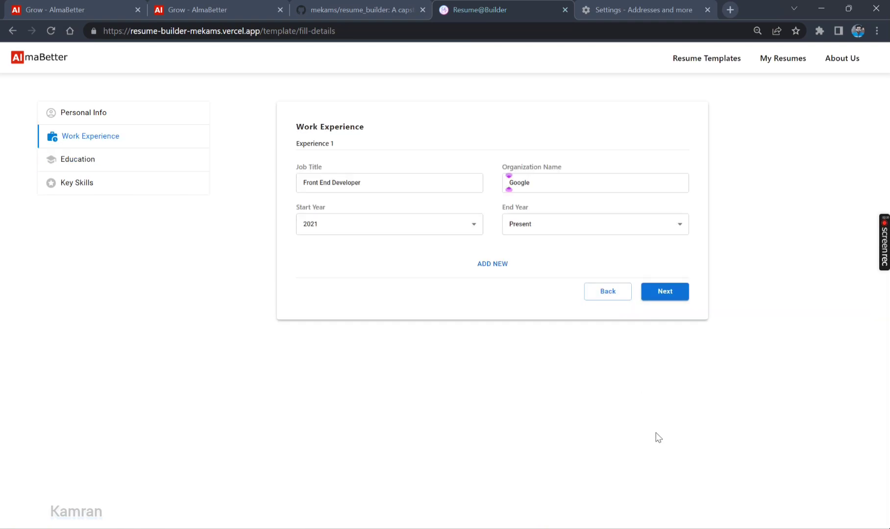
click(667, 297)
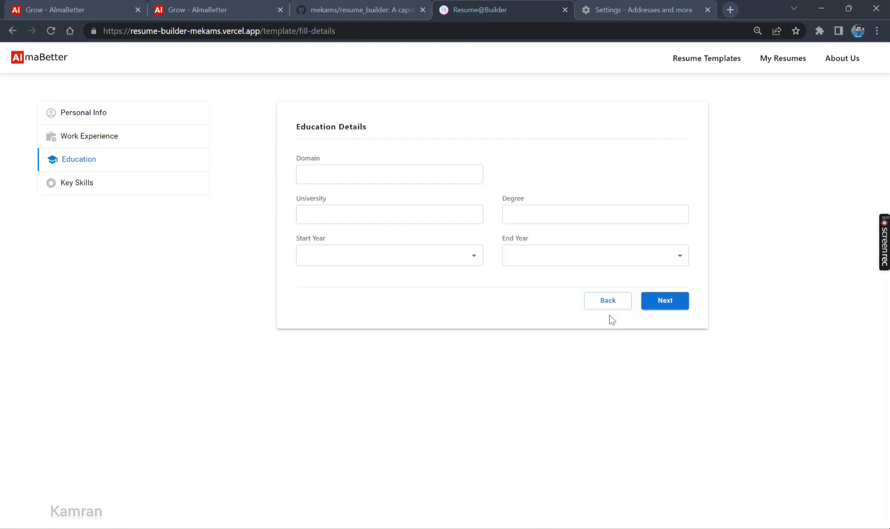
click(378, 175)
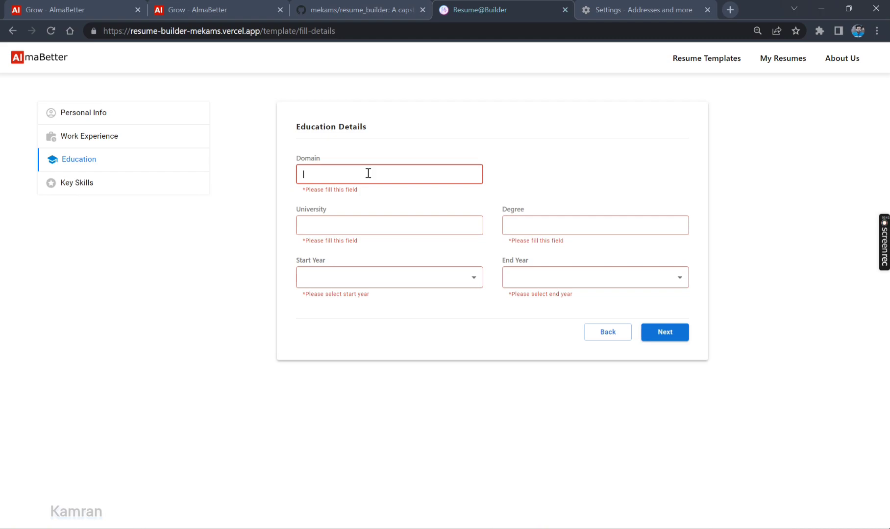
Enter domain 'IT Industry', university 'Harvard' and degree 'Bachelors of Technology'
text(IT Industry)
key(Tab)
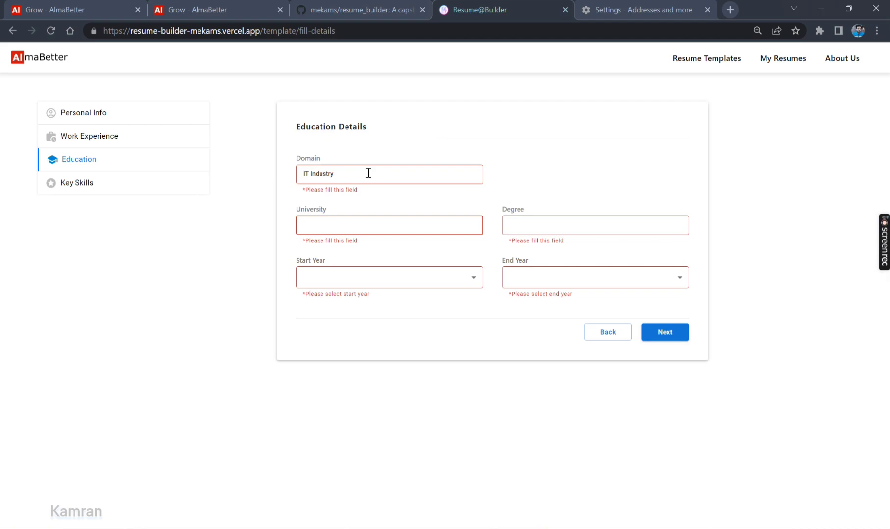
text(Harvard)
key(Tab)
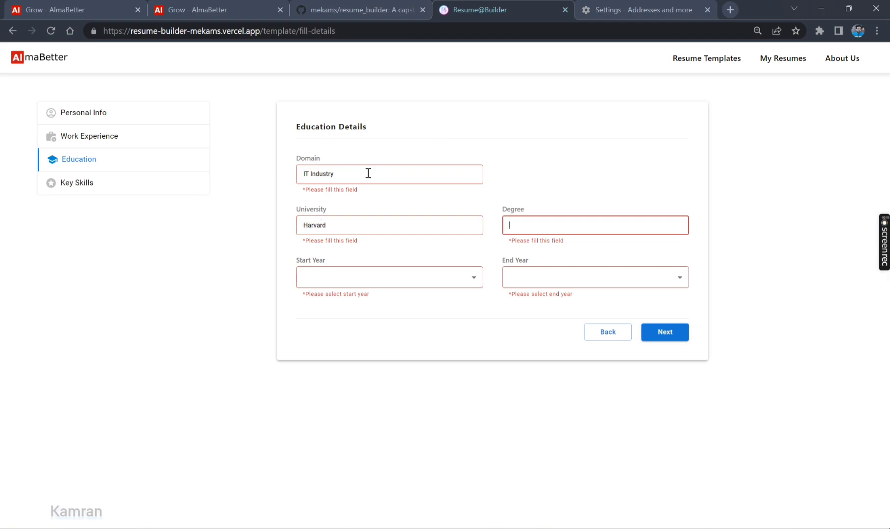
text(BAcher)
key(BackSpace)
key(BackSpace)
key(BackSpace)
key(BackSpace)
text(achelors of Technology)
key(Tab)
Set the education years to 2016 through 2020 and continue to Key Skills
click(412, 282)
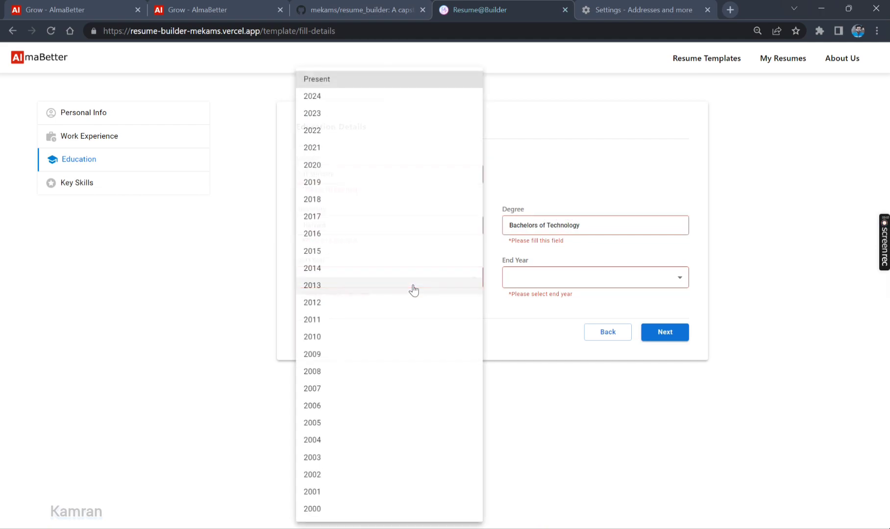
click(324, 197)
click(543, 278)
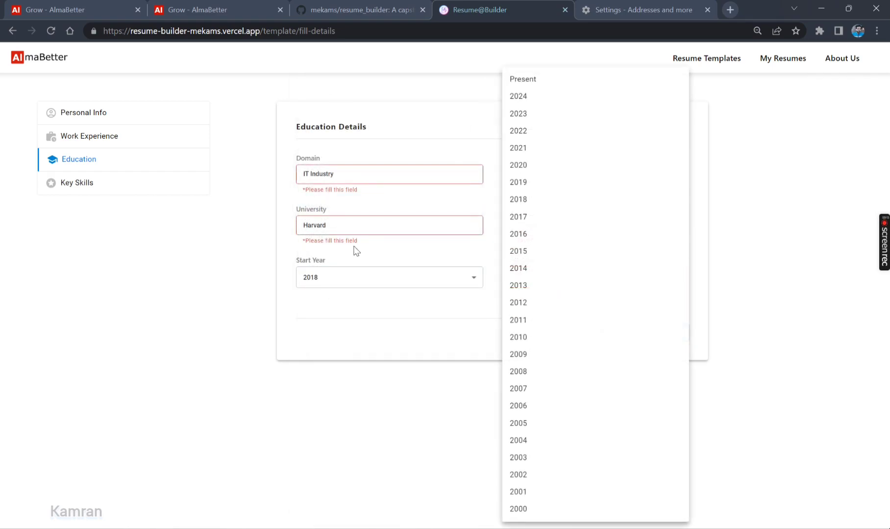
click(355, 279)
click(355, 282)
click(324, 234)
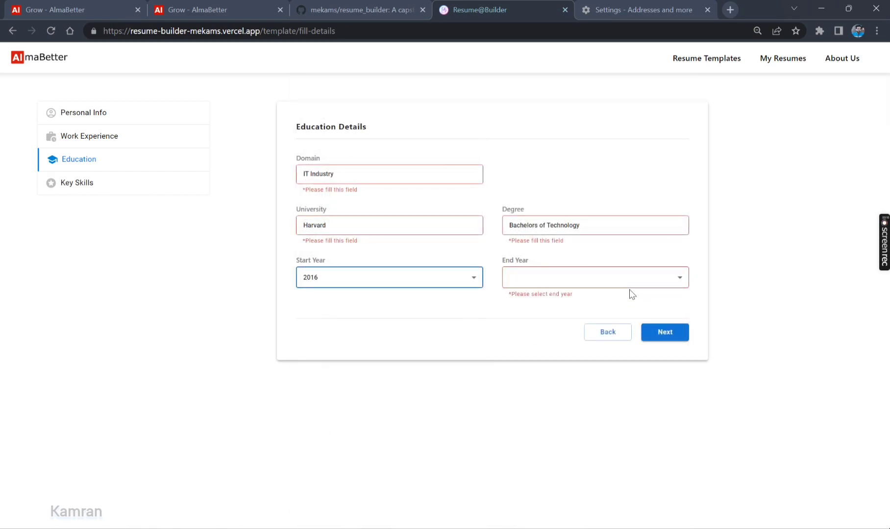
click(627, 279)
click(551, 165)
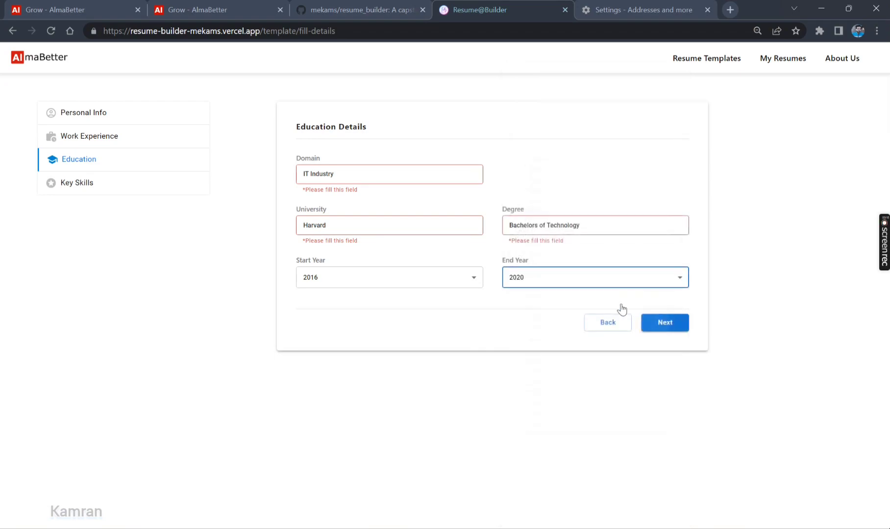
click(665, 328)
Enter Python and MERN as skills and remove the mistaken 'sass' row
click(378, 169)
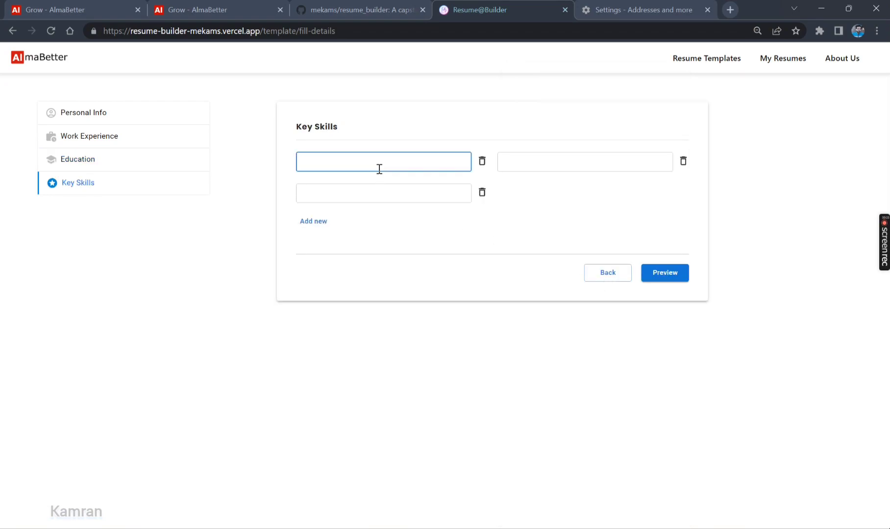
text(Python)
key(Tab)
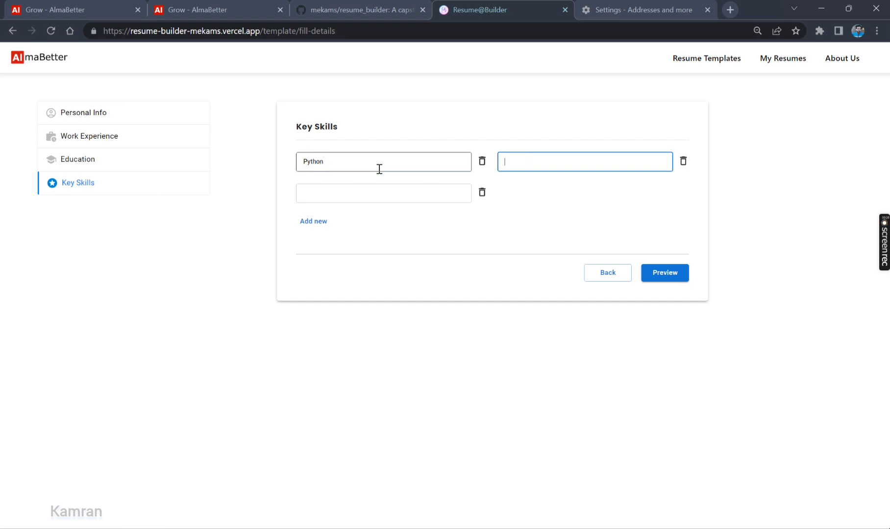
text(MERN)
key(Tab)
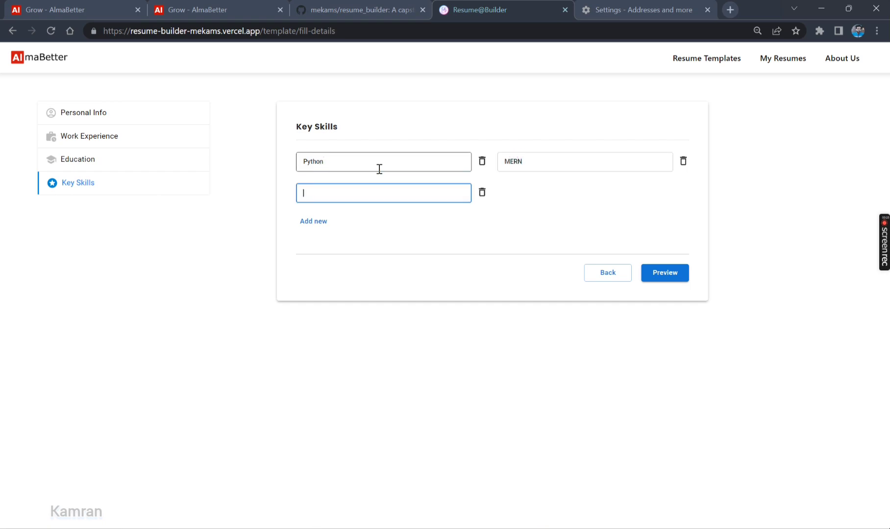
text(sass)
click(462, 253)
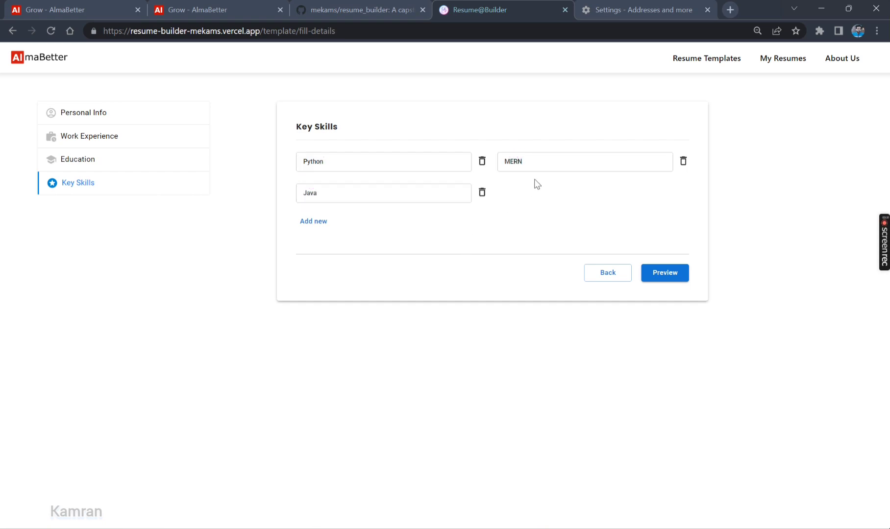
click(483, 193)
Add Java and SQL as the third and fourth skills and generate the preview
click(314, 190)
click(406, 198)
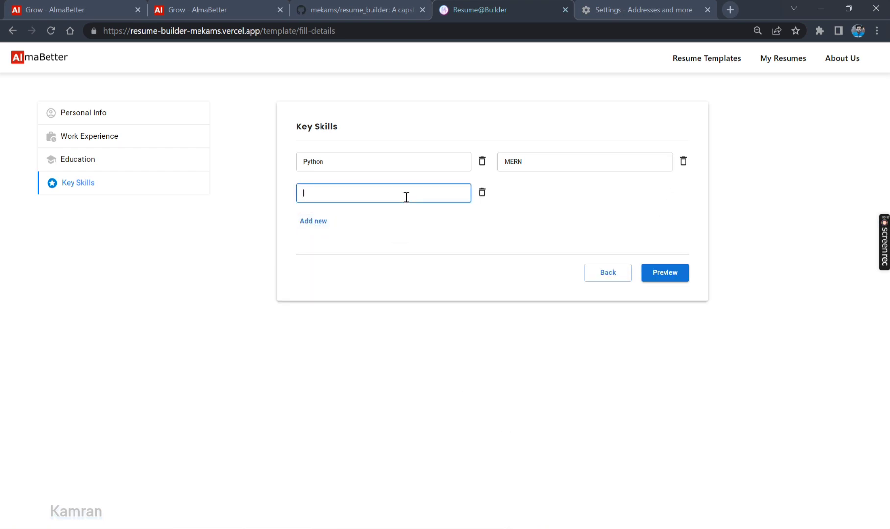
text(JQ)
text(va)
click(326, 224)
click(569, 191)
text(SQL)
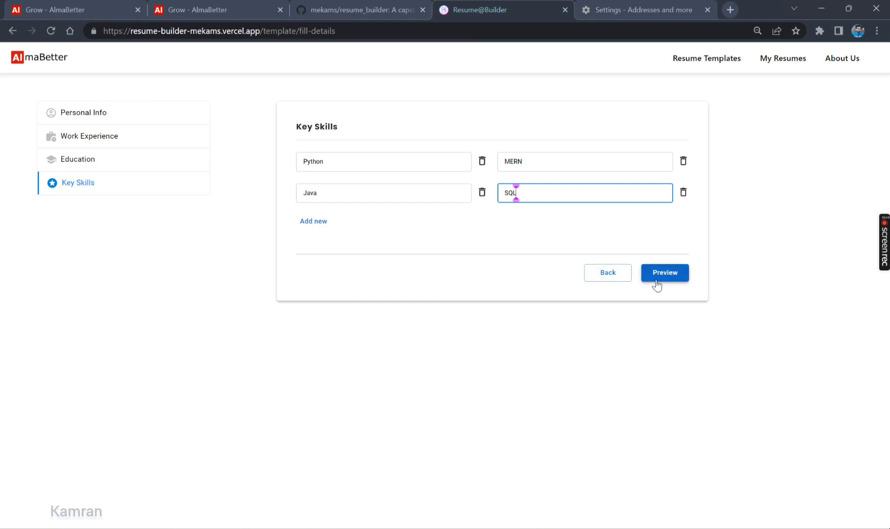
click(675, 280)
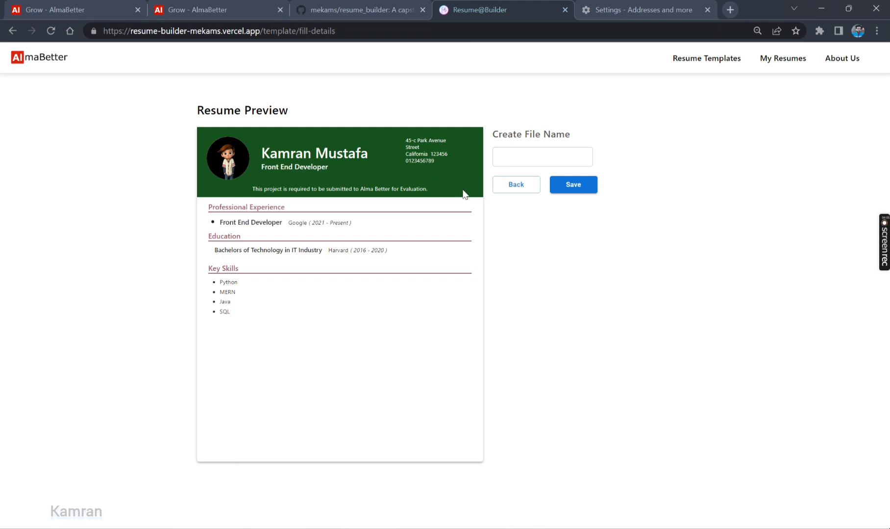
Name the resume file 'Resume' and save it, downloading Resume.pdf
click(511, 157)
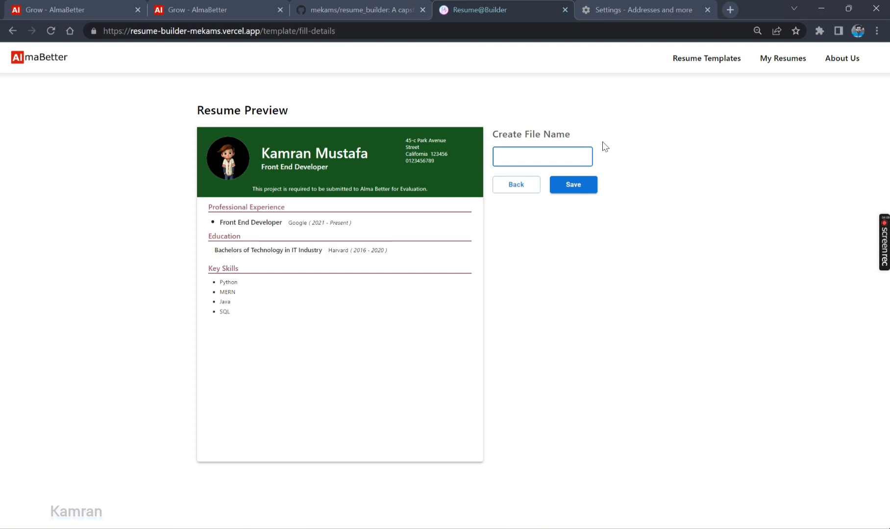
text(My resume)
key(BackSpace)
key(BackSpace)
key(BackSpace)
key(BackSpace)
key(BackSpace)
key(BackSpace)
key(BackSpace)
key(BackSpace)
key(BackSpace)
text(New Resume)
double_click(514, 156)
key(BackSpace)
click(567, 190)
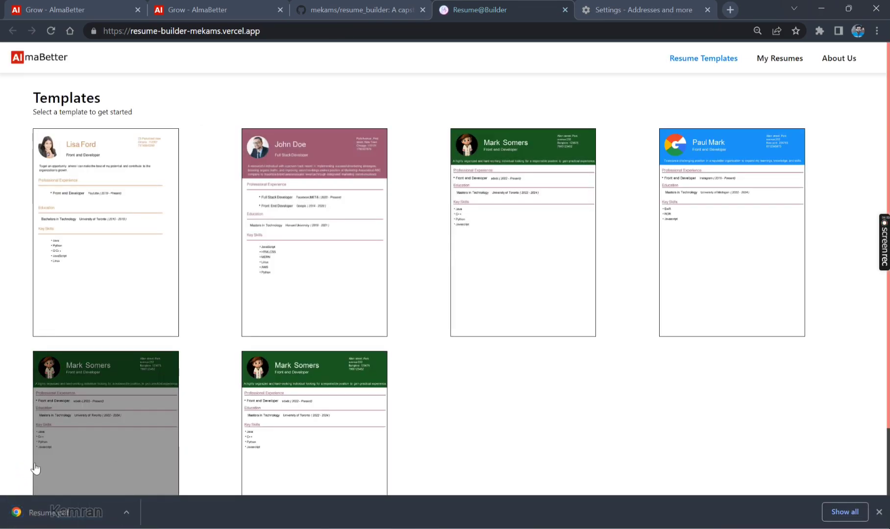
Review the downloaded Resume.pdf in Chrome's PDF viewer, then return to the Resume@Builder tab
click(65, 517)
scroll(493, 267, down, 5)
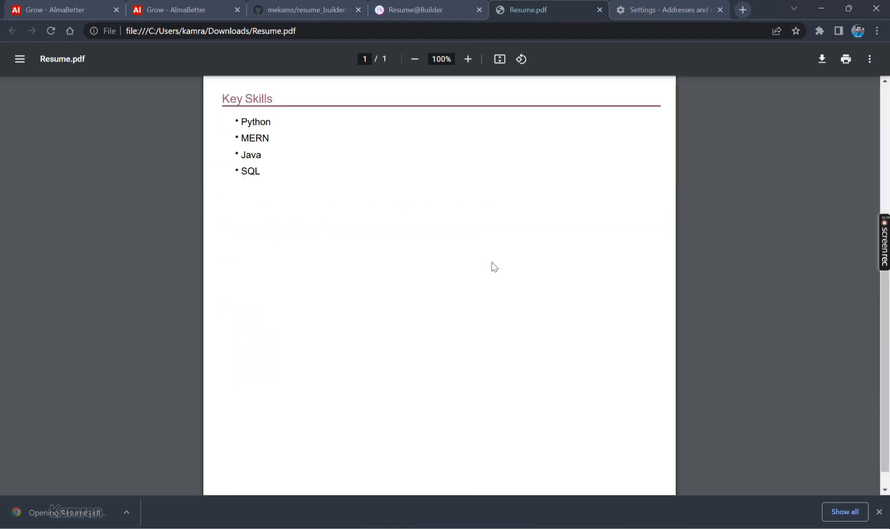
scroll(493, 267, up, 5)
scroll(494, 260, down, 5)
scroll(494, 260, up, 5)
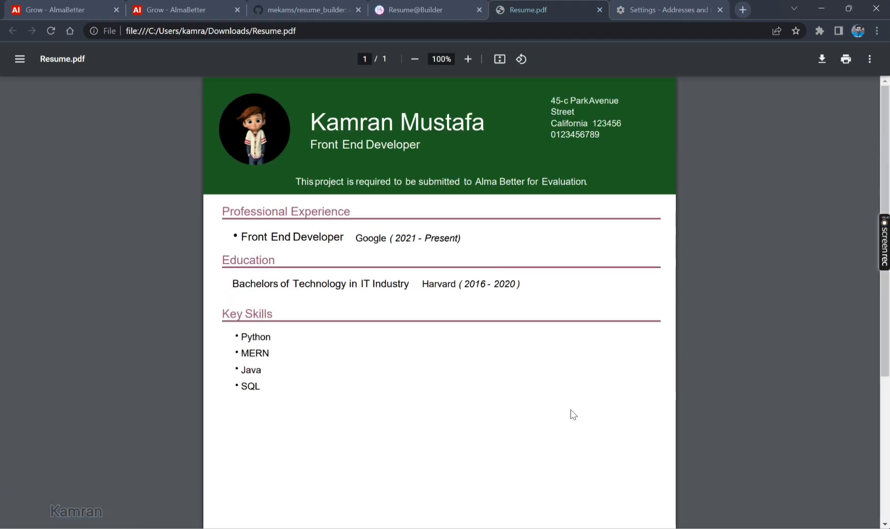
key(ctrl+shift+Tab)
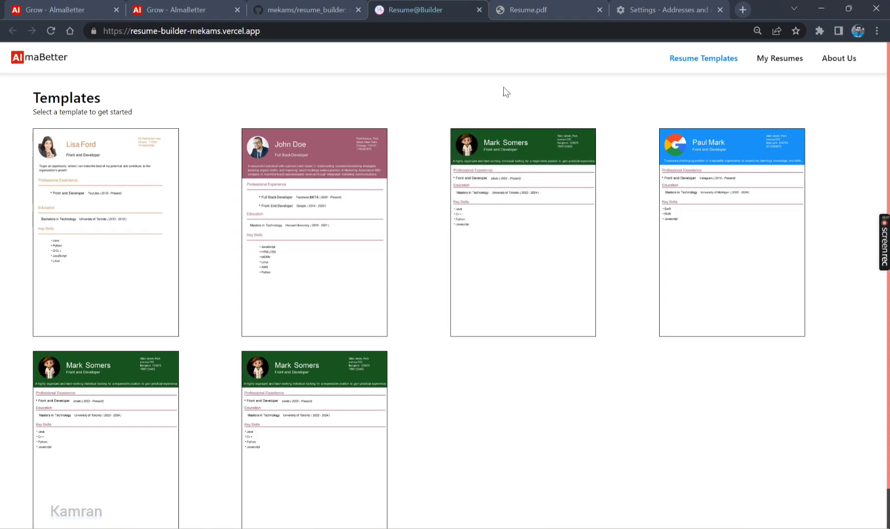
Go to My Resumes to see the stored Front End Developer resume, briefly trying Edit Template and Next
click(764, 59)
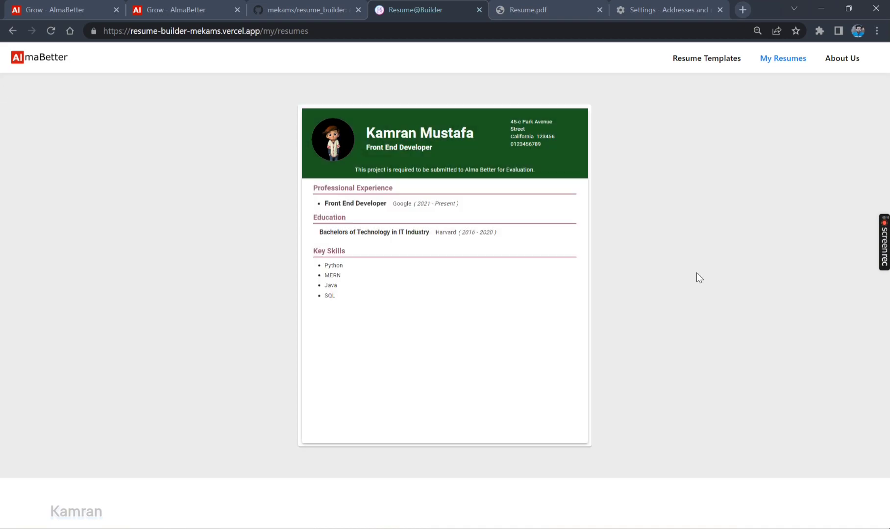
click(523, 278)
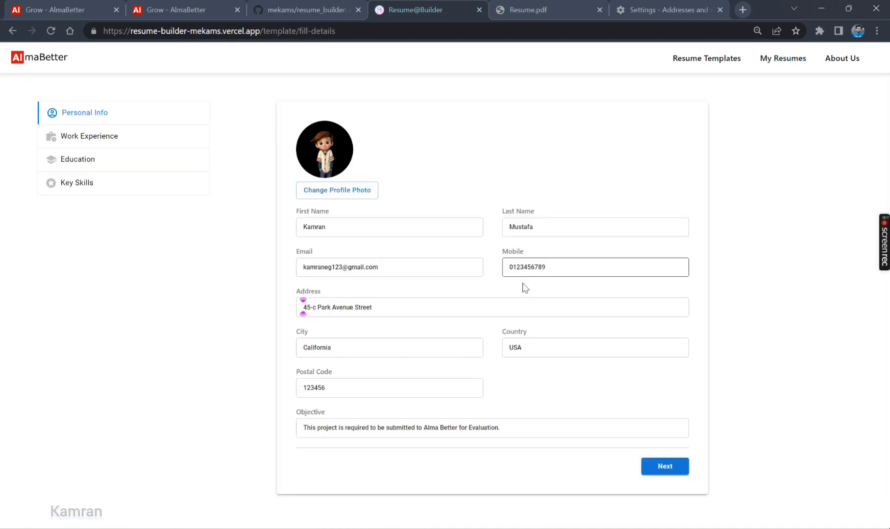
click(666, 466)
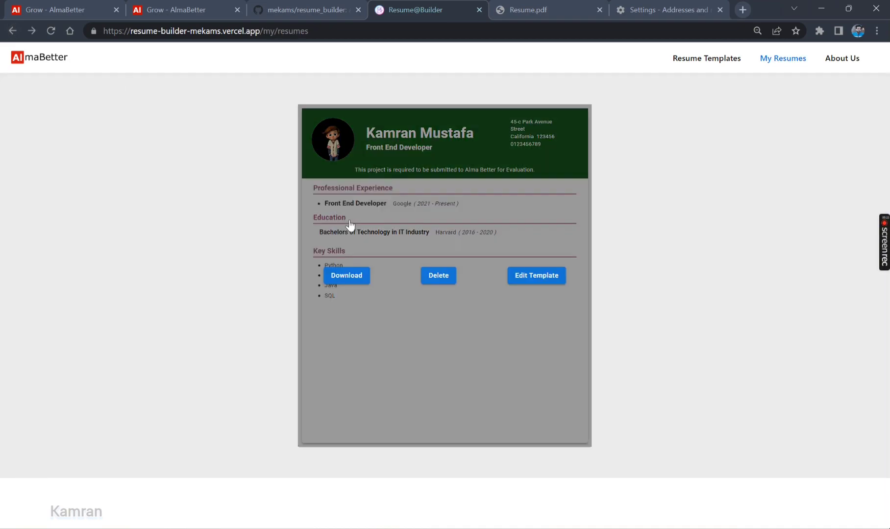
Reopen the saved resume's template and advance to the work experience step
click(527, 278)
click(407, 301)
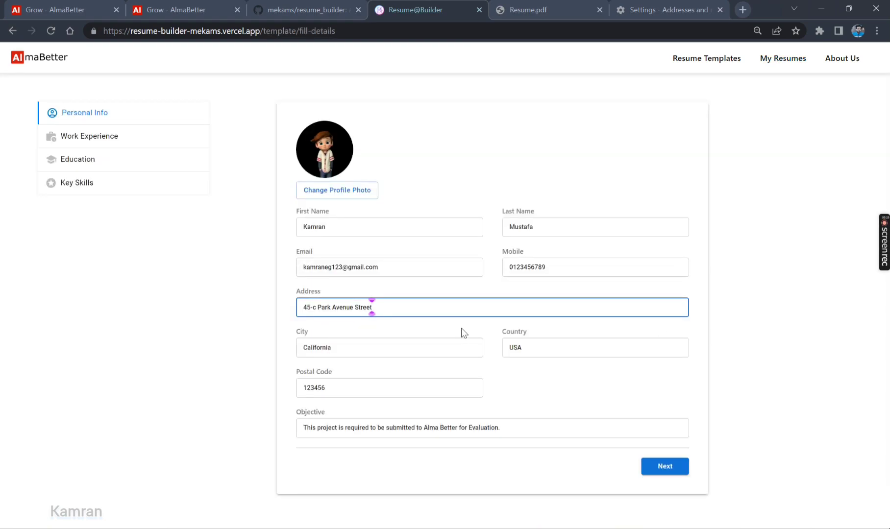
click(664, 468)
Replace the Job Title with 'Back End' and continue onward
click(375, 185)
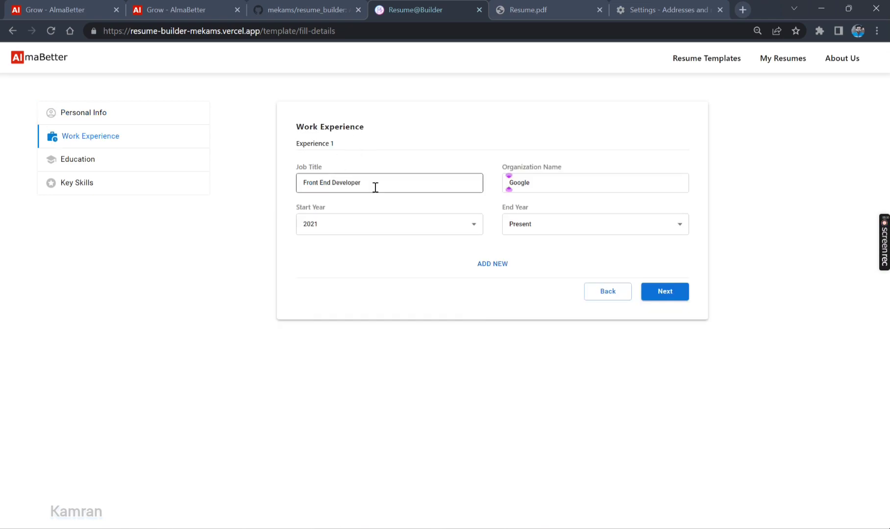
key(ctrl+a)
text(Back End)
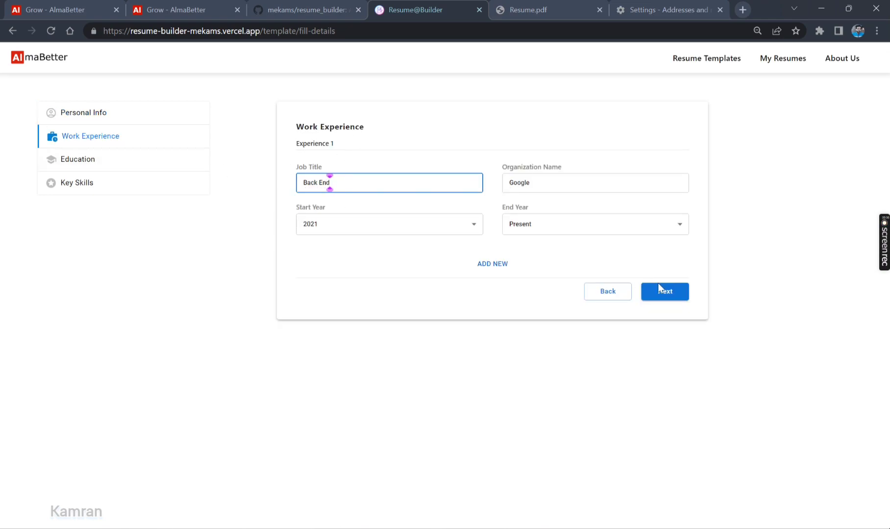
click(659, 285)
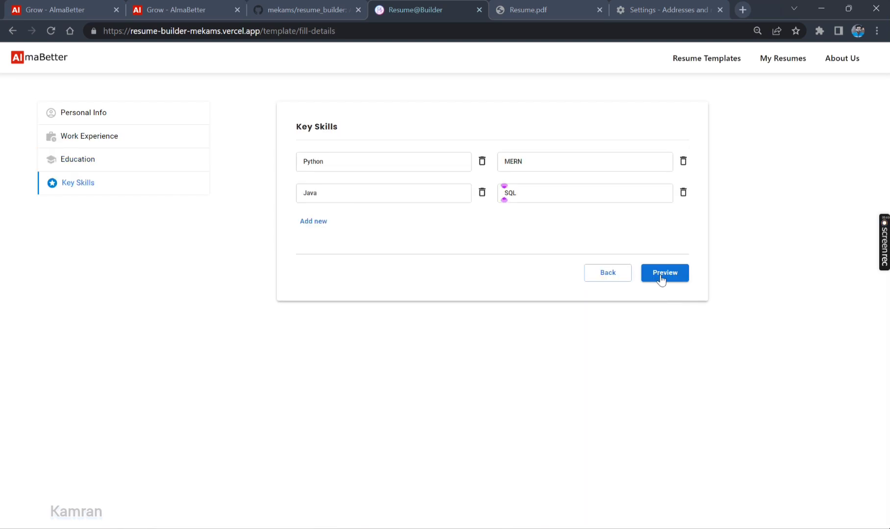
Preview the Back End resume and save it under the file name 'Resume'
click(662, 278)
click(547, 161)
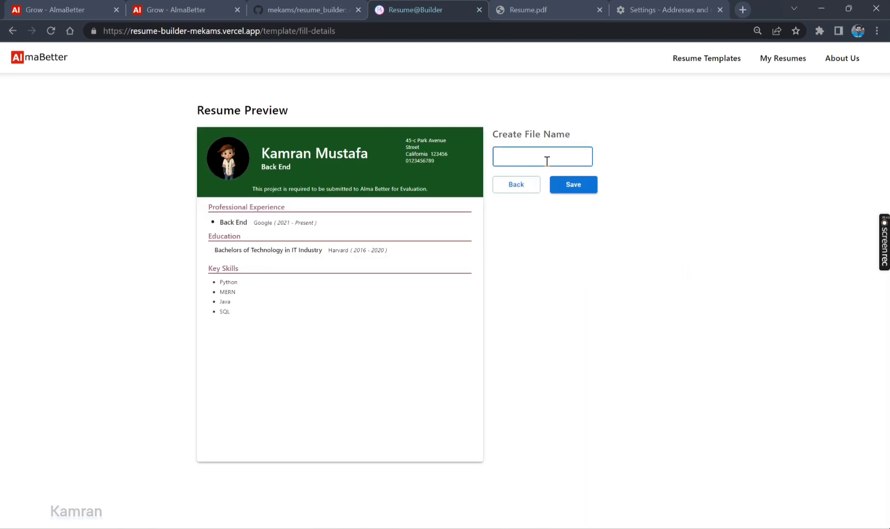
text(ume)
click(567, 190)
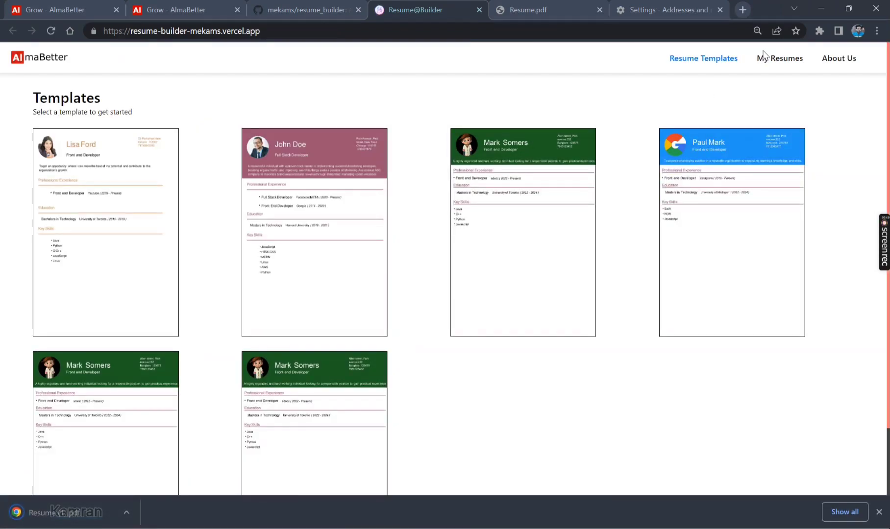
Check My Resumes, then open the downloaded Resume (1).pdf
click(763, 53)
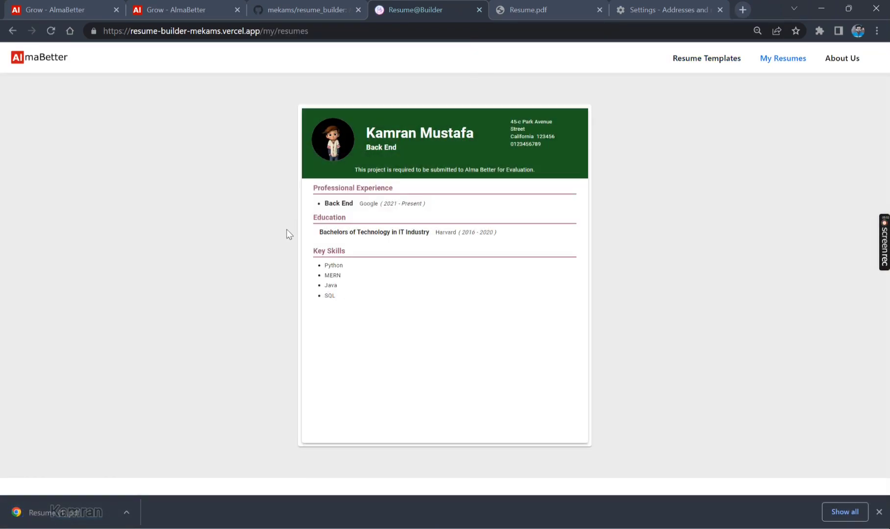
mouse_move(481, 269)
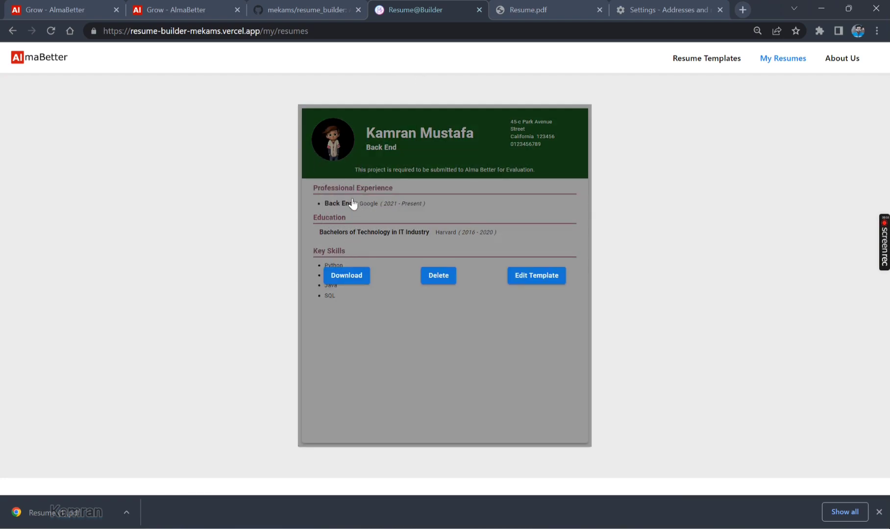
click(68, 513)
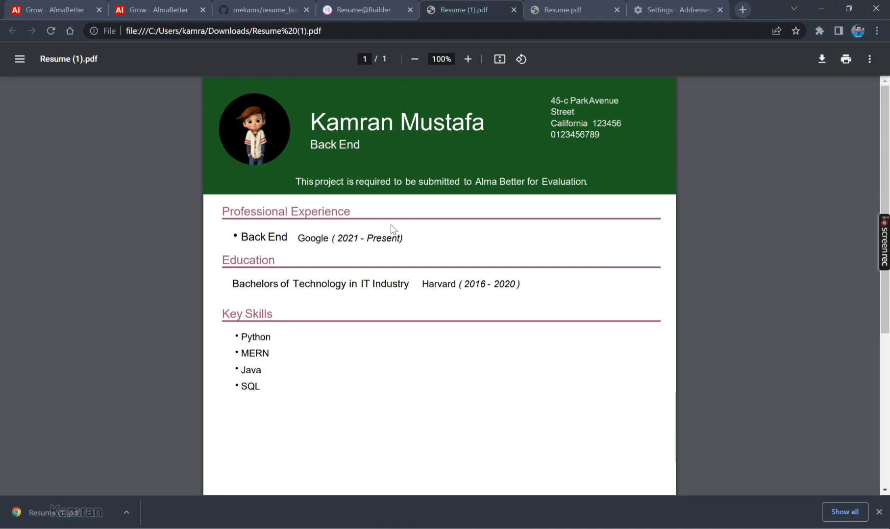
Back in Resume@Builder, download the saved Back End resume again from My Resumes
click(377, 6)
mouse_move(371, 236)
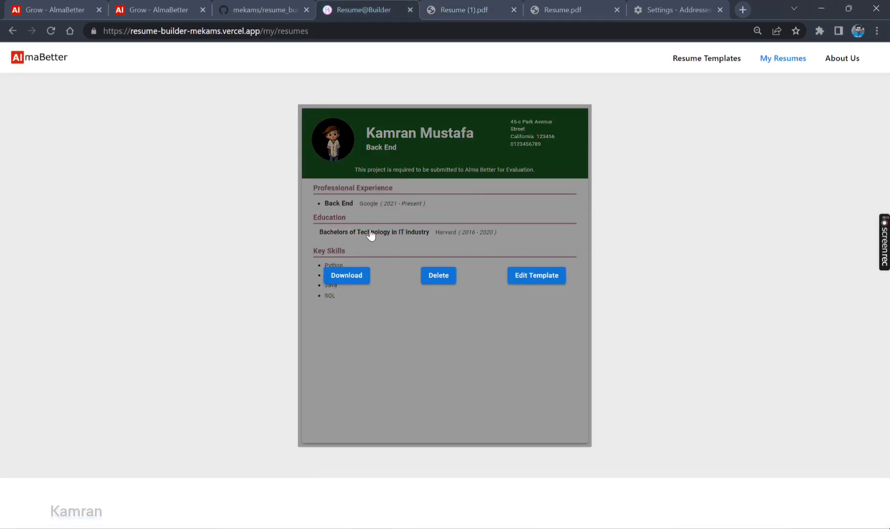
click(365, 277)
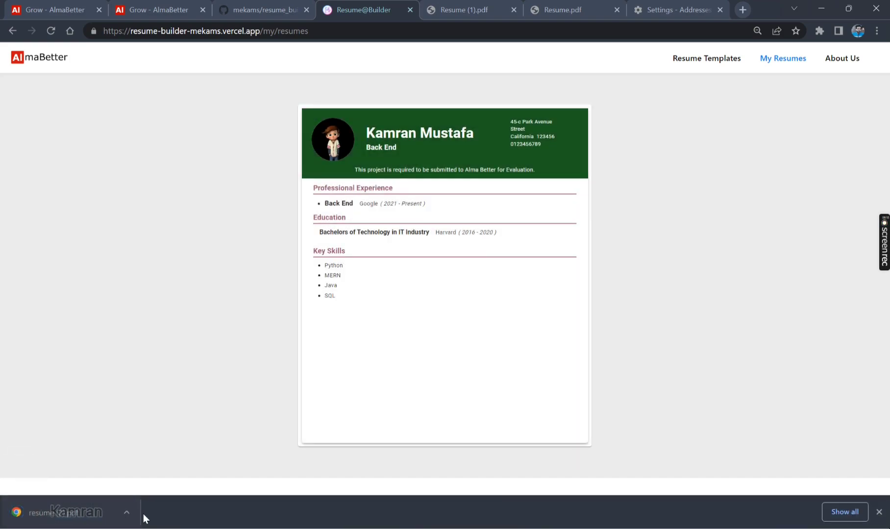
Return to the Resume Templates gallery listing the six templates
mouse_move(447, 279)
mouse_move(881, 247)
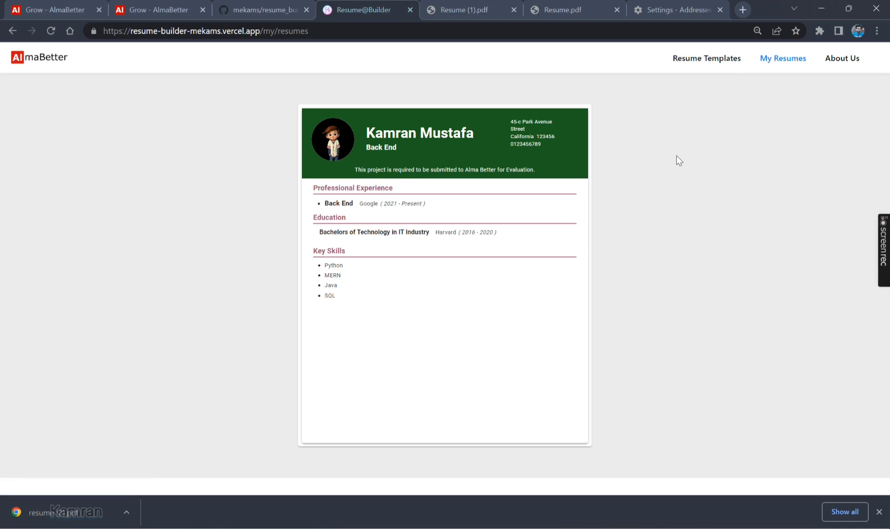
click(702, 60)
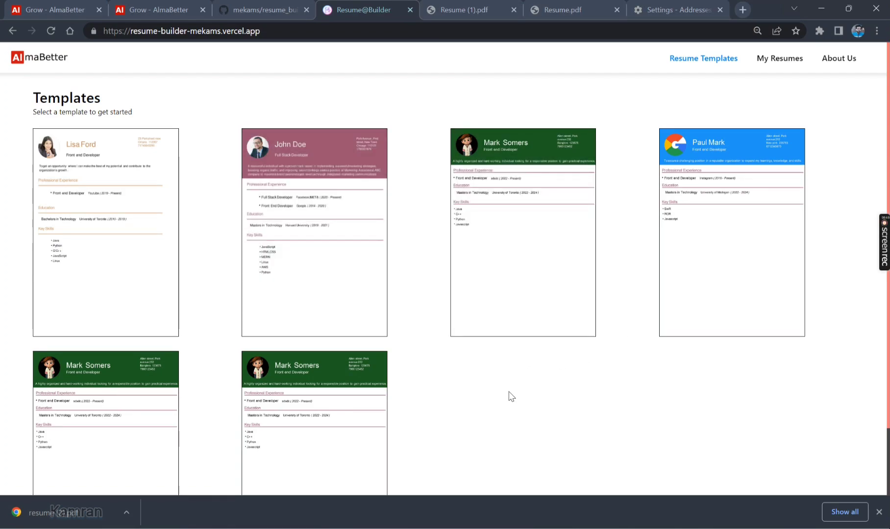
mouse_move(882, 233)
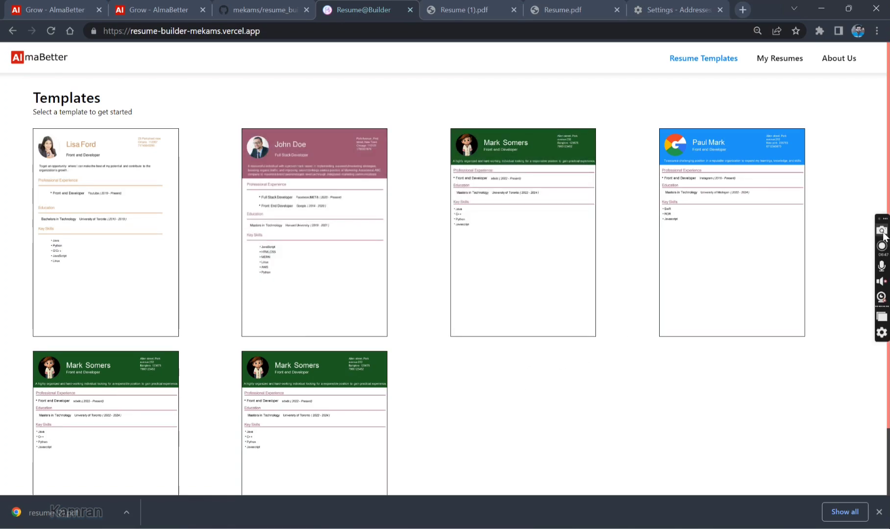